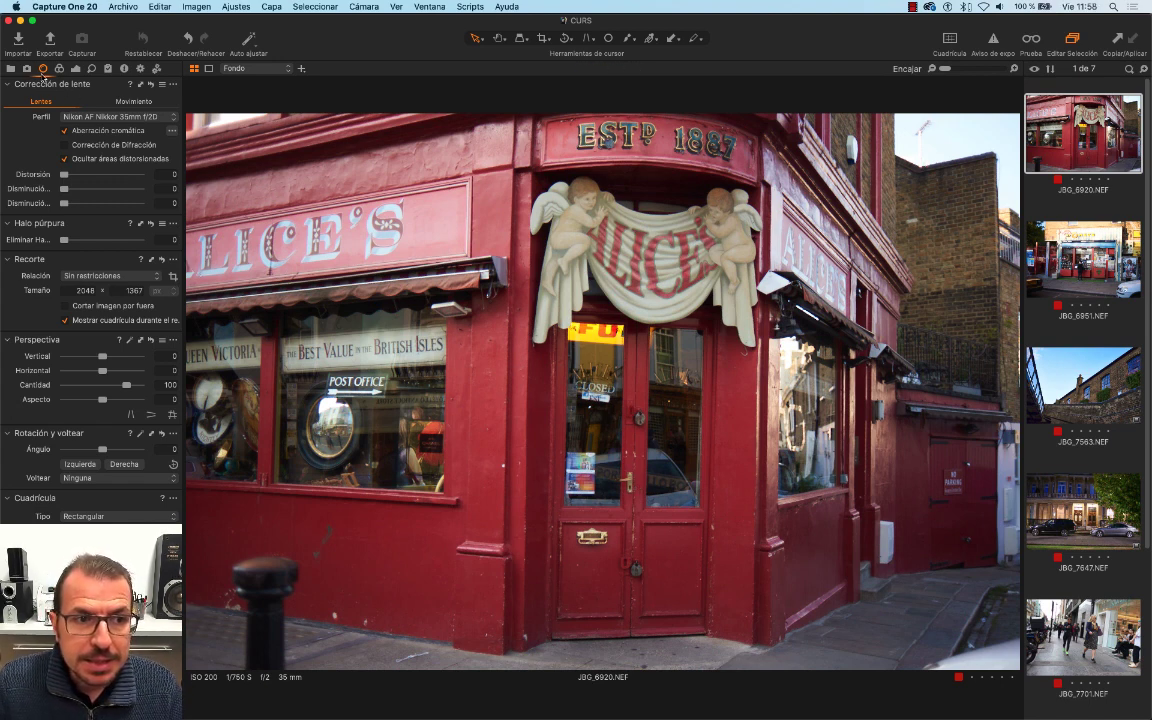
- Float the Rotación y voltear tool, hide the Tools sidebar, and park the panel upper right
left_click(42, 72)
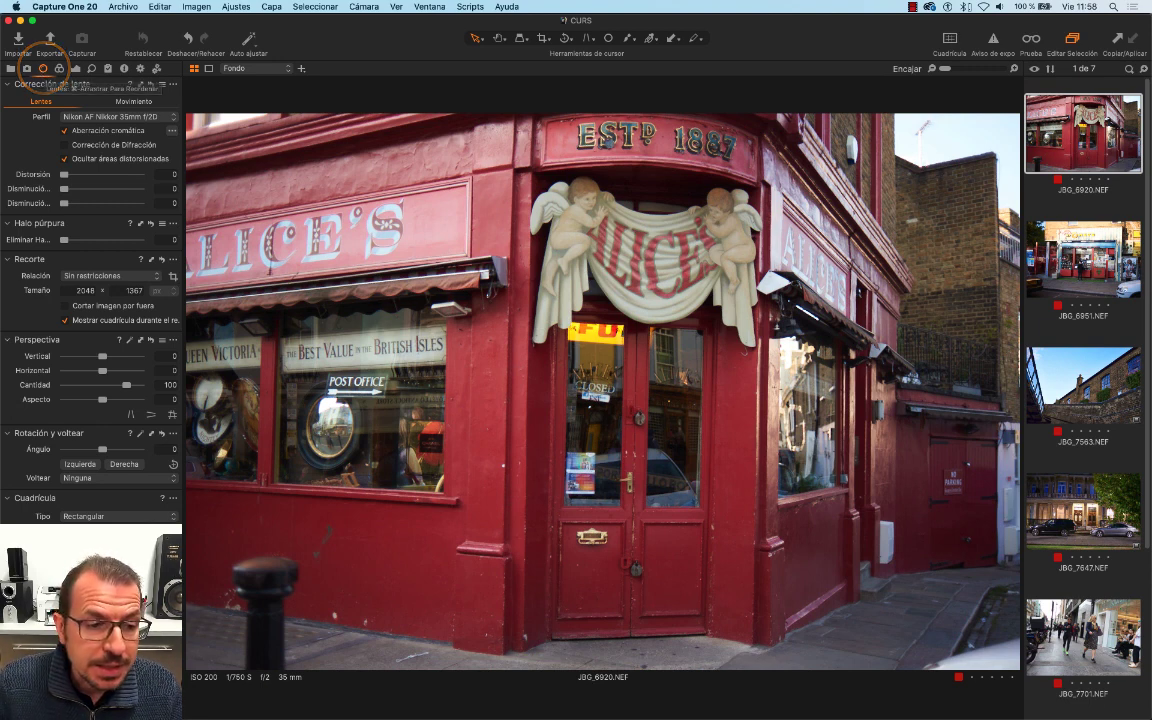
right_click(61, 435)
left_click(120, 446)
key("super+t")
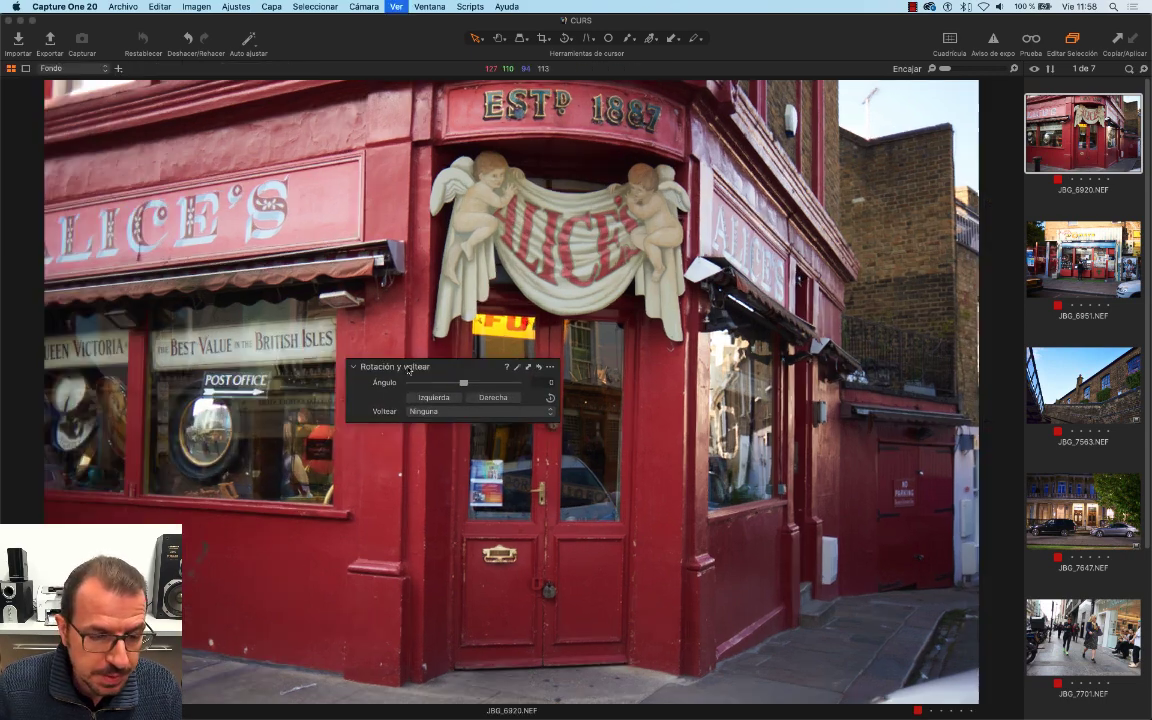
left_click_drag(408, 368, 503, 358)
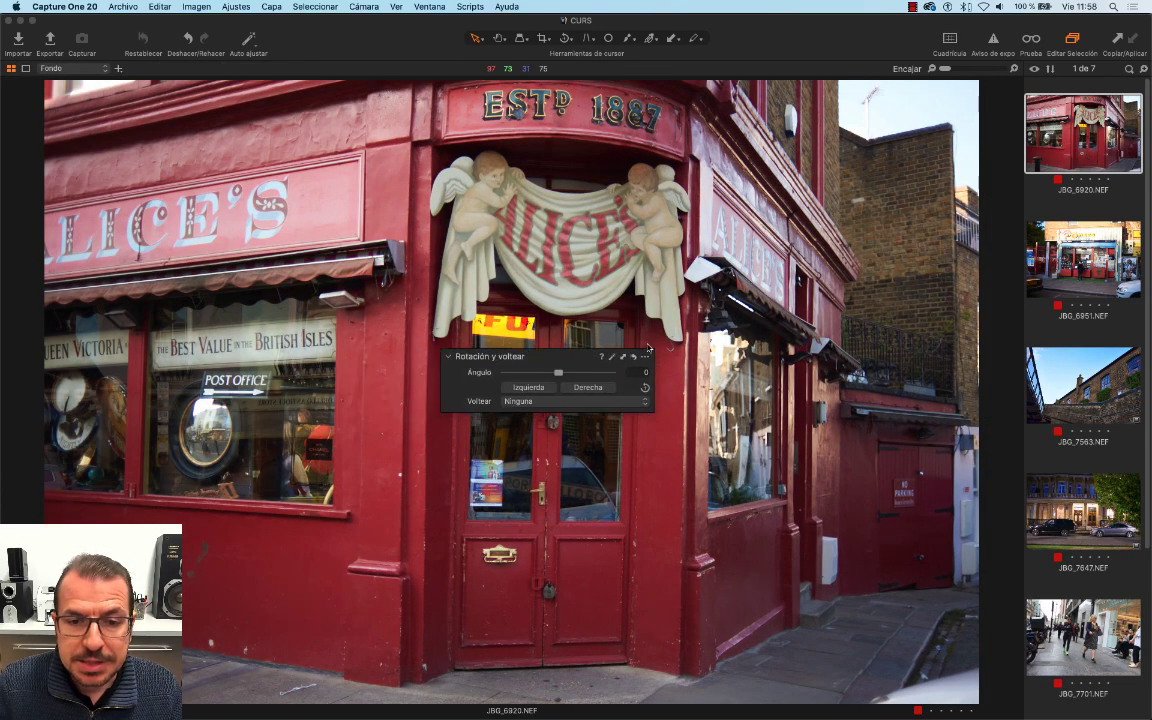
left_click_drag(648, 348, 861, 248)
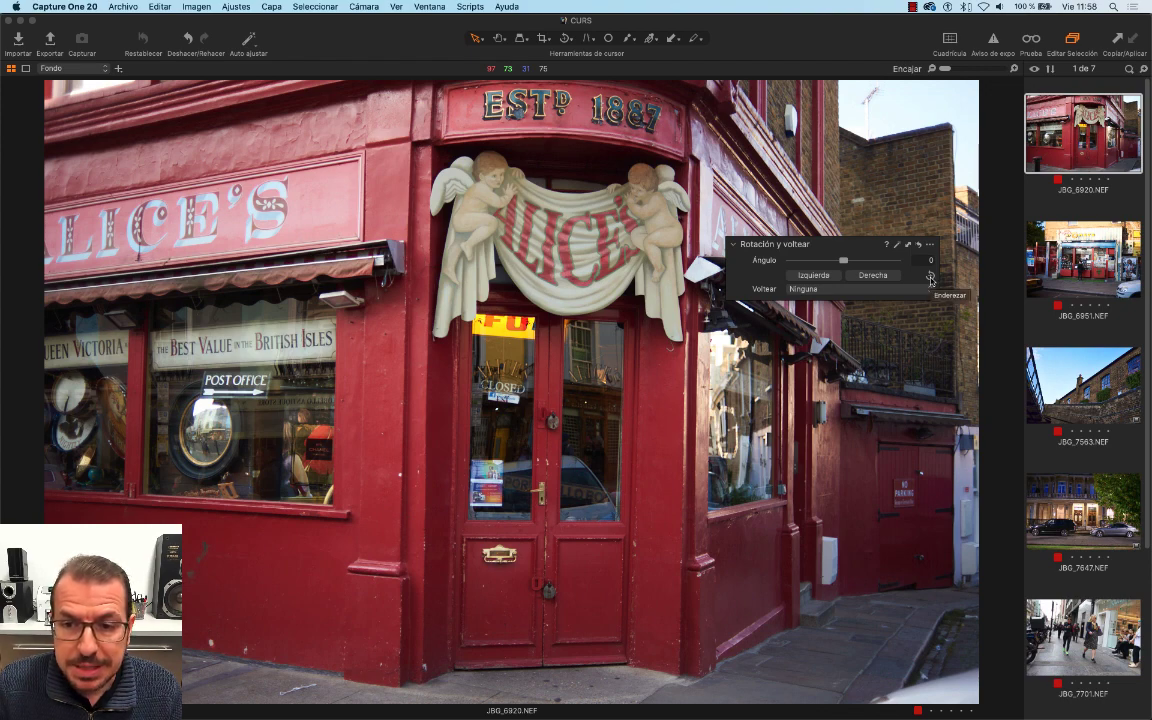
- Use Enderezar to trace the pillar by the door, leveling the storefront at -1.47
left_click(930, 277)
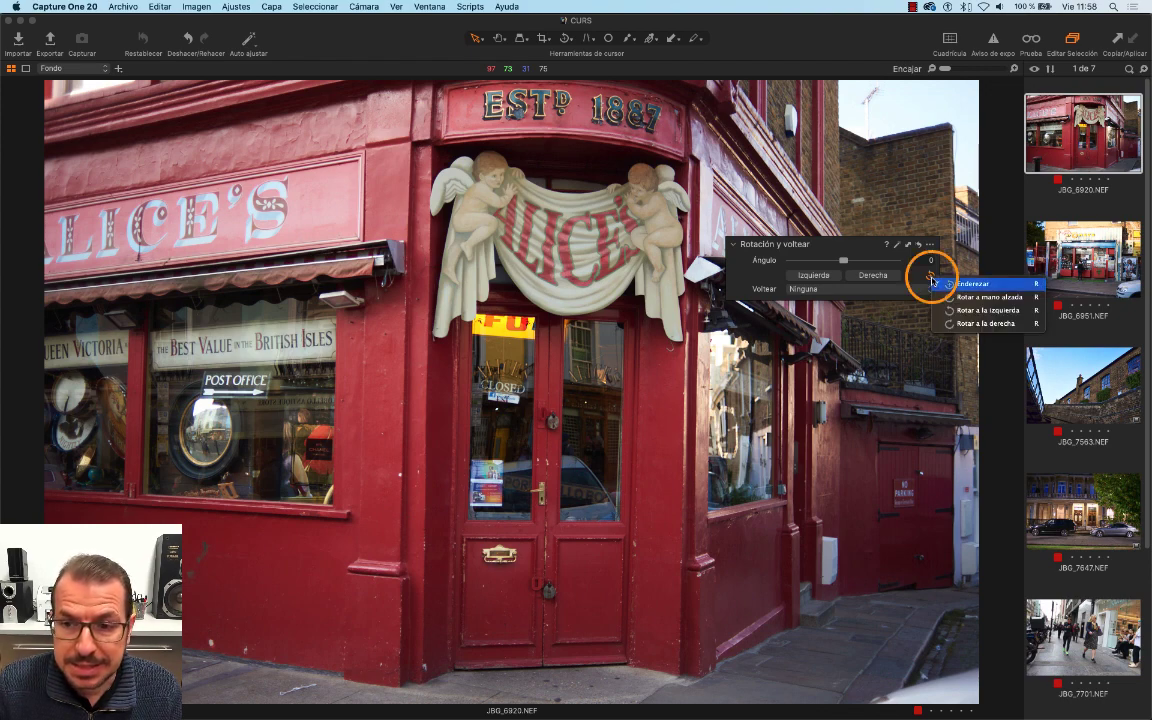
left_click(955, 284)
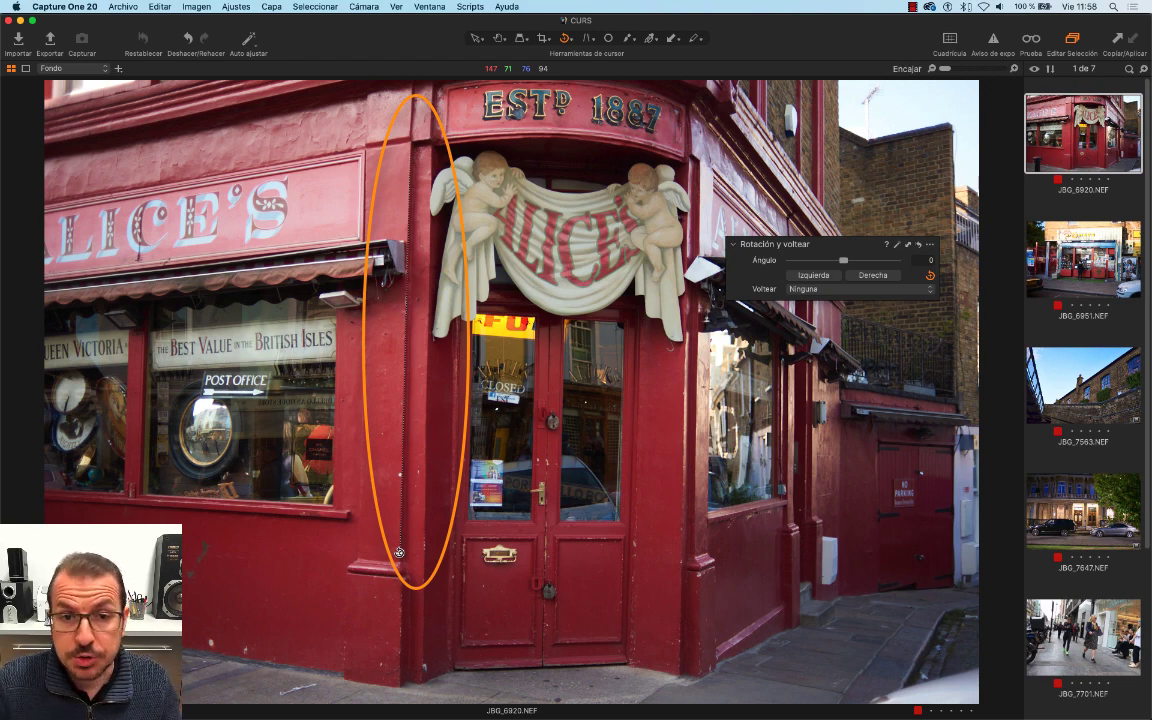
left_click_drag(399, 552, 399, 552)
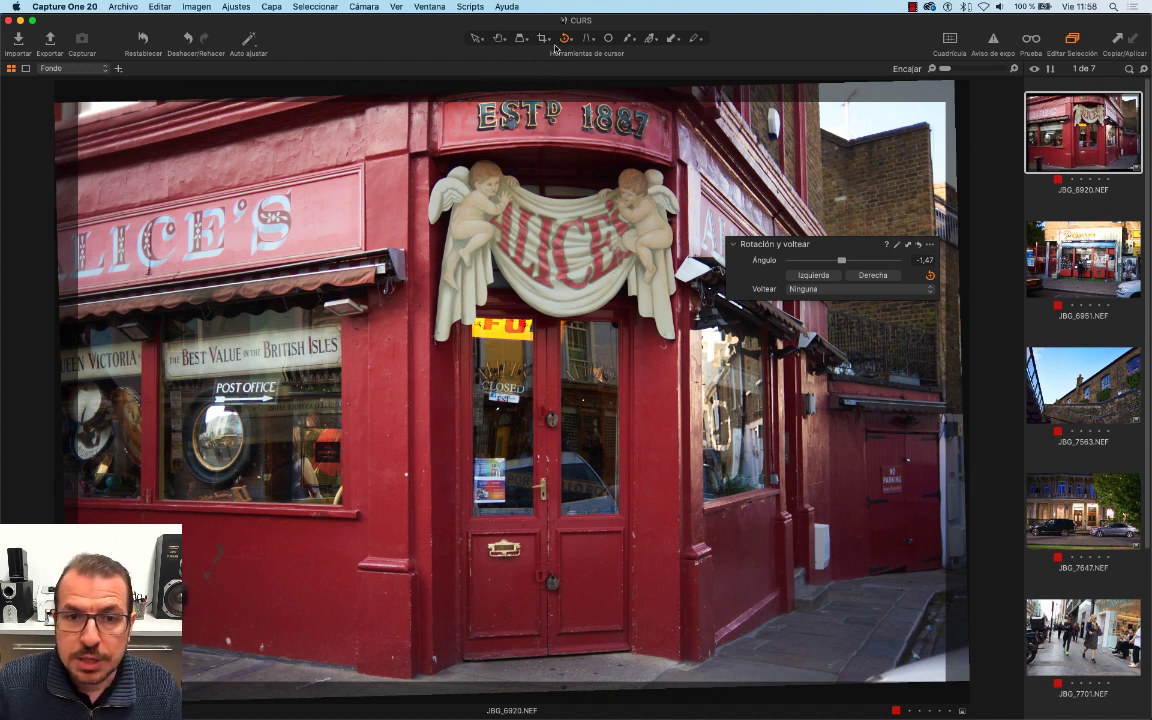
left_click(476, 38)
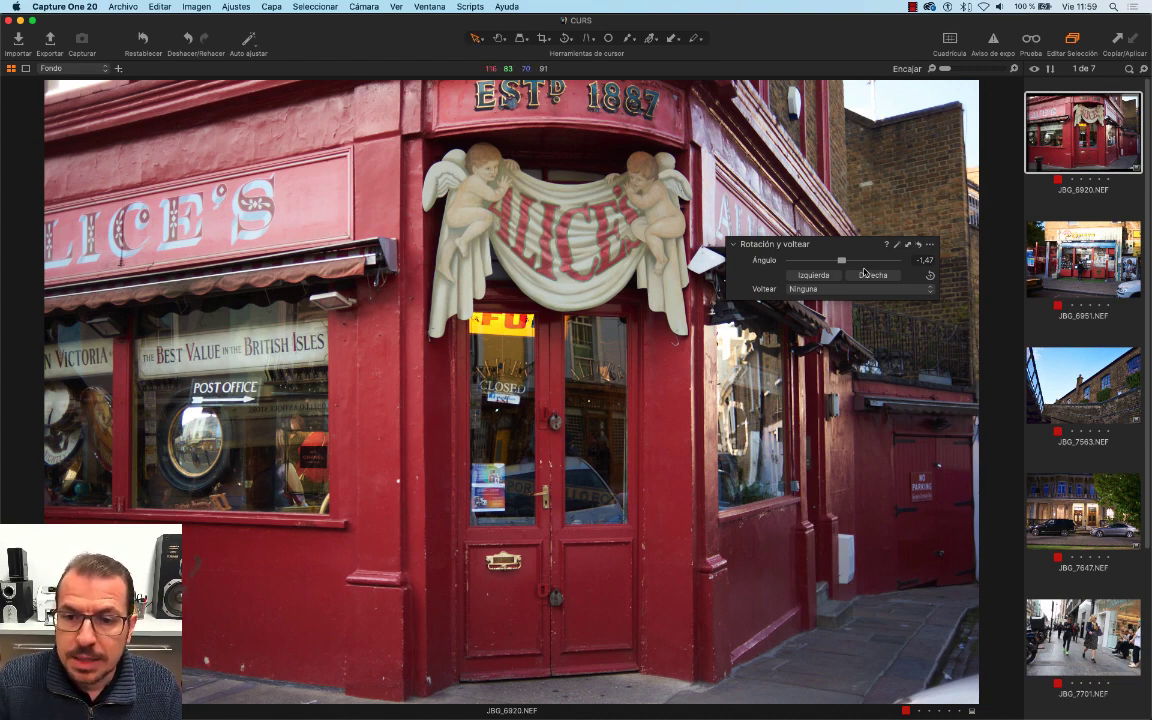
- Go to the Happy Donuts photo JBG_6951.NEF and set its Ángulo slider to -1.67
key("Down")
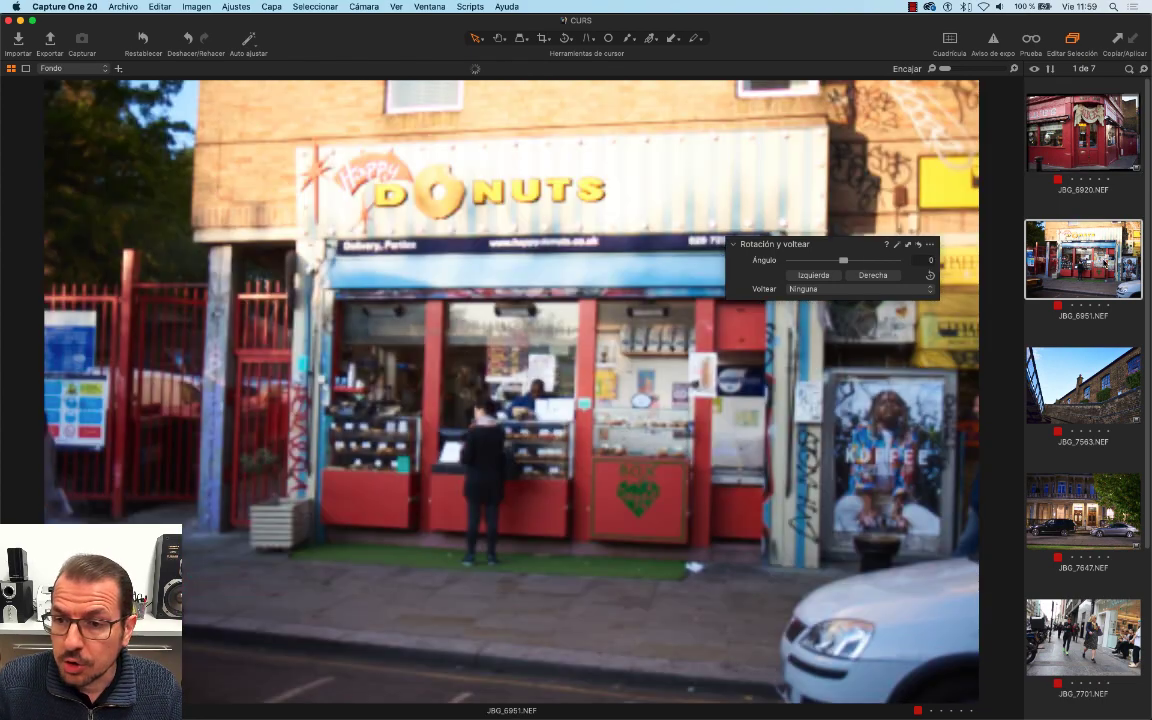
left_click(844, 262)
left_click_drag(844, 262, 843, 262)
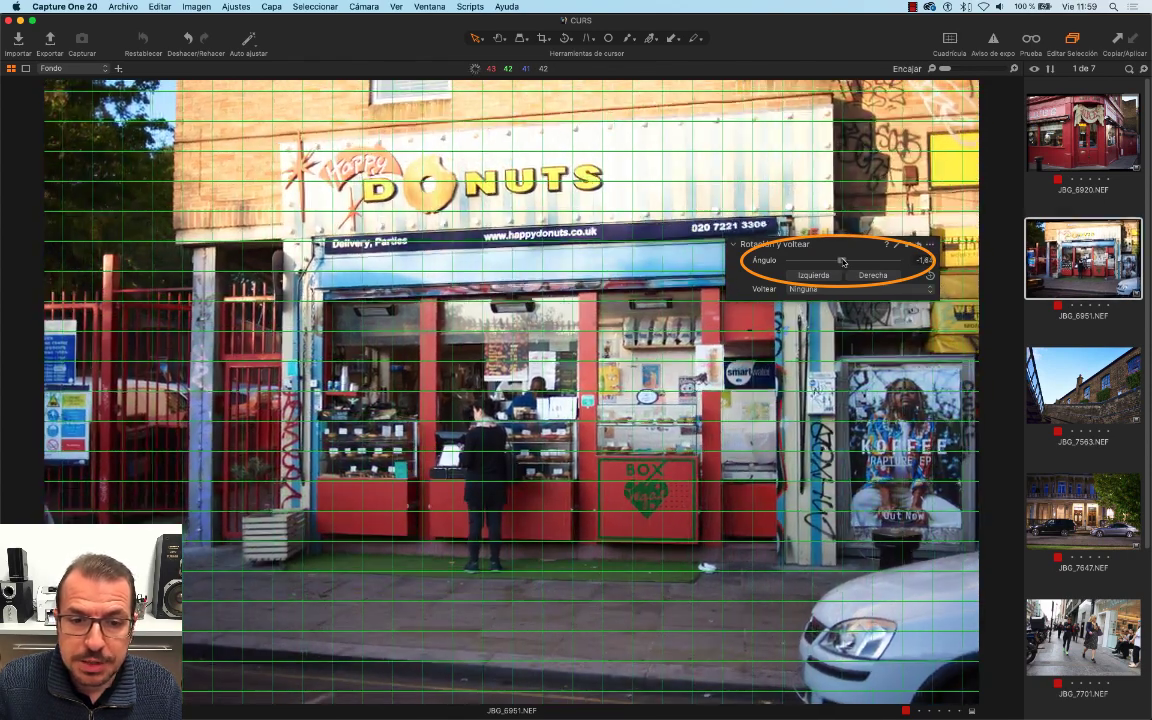
left_click_drag(843, 262, 842, 261)
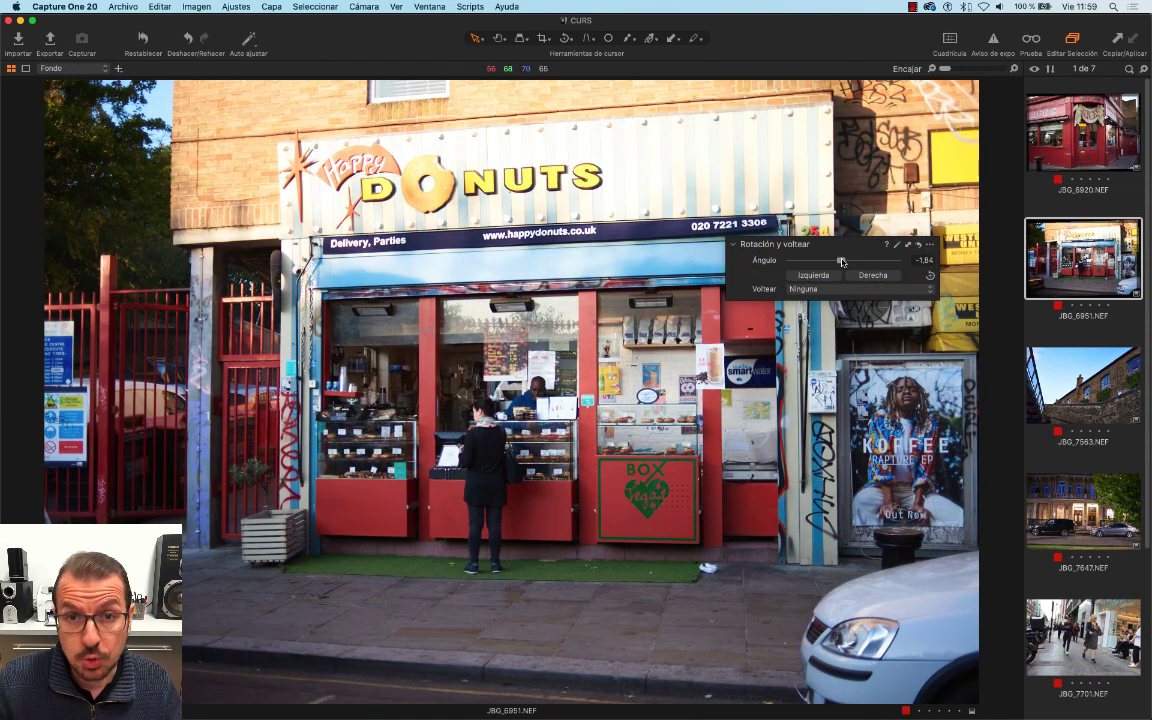
left_click_drag(842, 261, 843, 261)
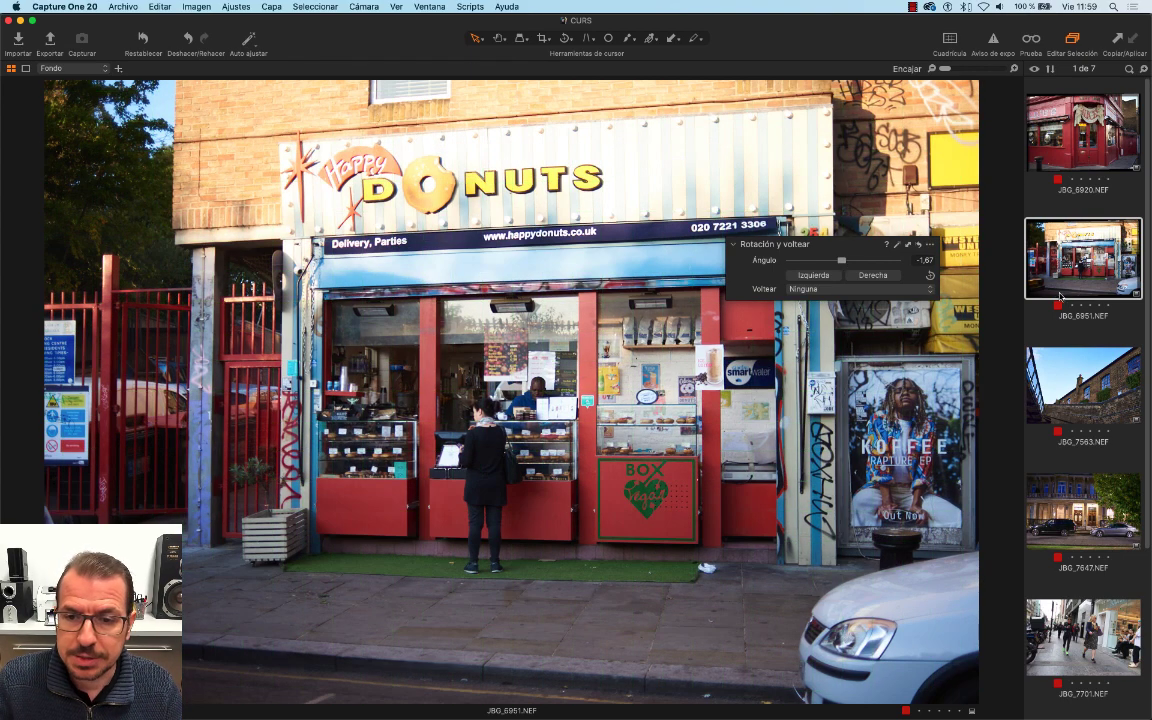
- Open JBG_7563.NEF and rotate it with Rotar a mano alzada to -0.36
left_click(1090, 374)
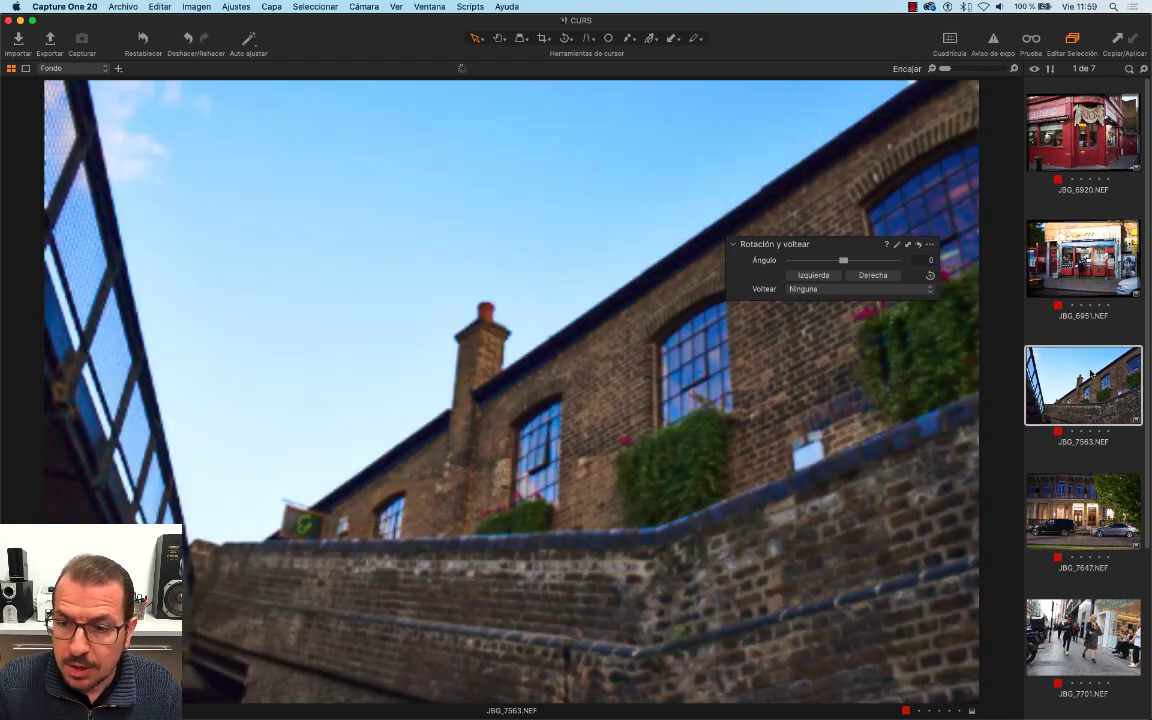
left_click(930, 276)
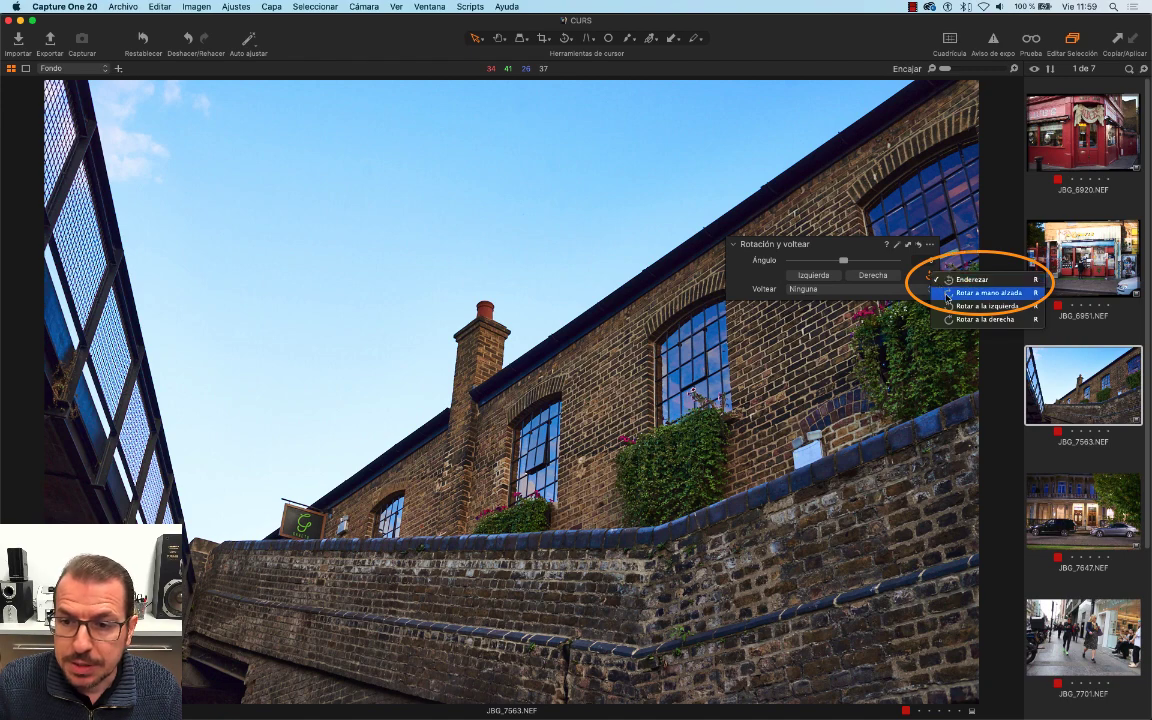
left_click(950, 293)
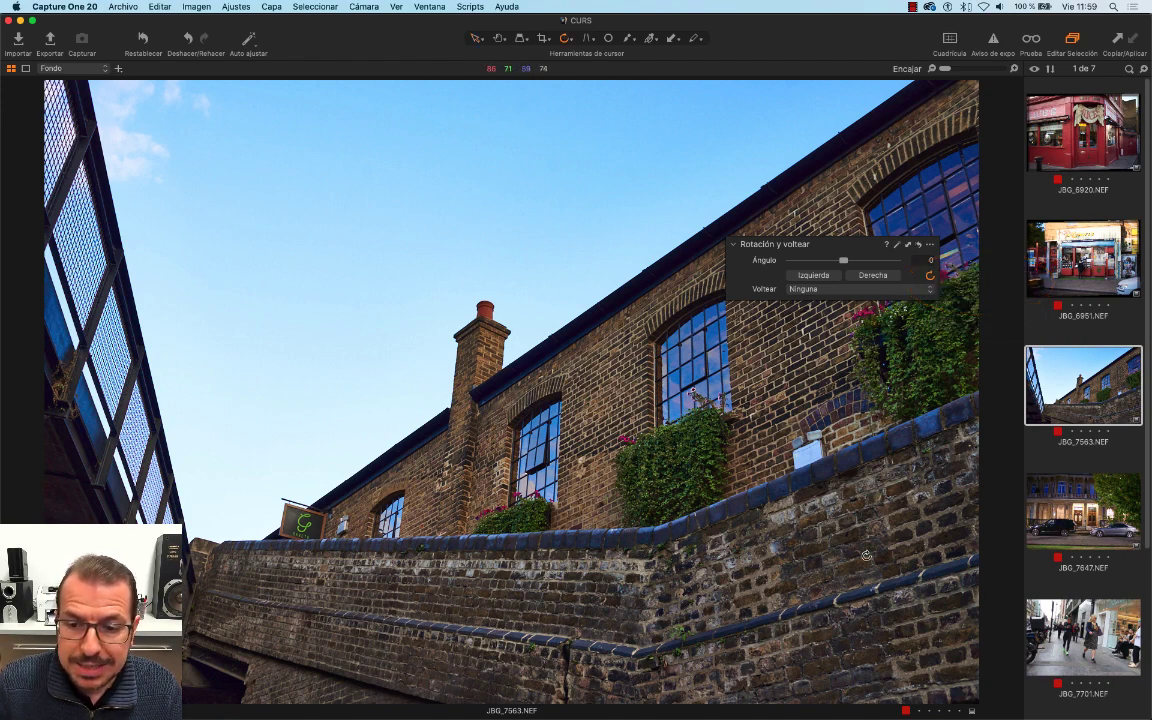
mouse_move(866, 555)
left_mouse_down()
mouse_move(827, 540)
mouse_move(847, 545)
left_mouse_up()
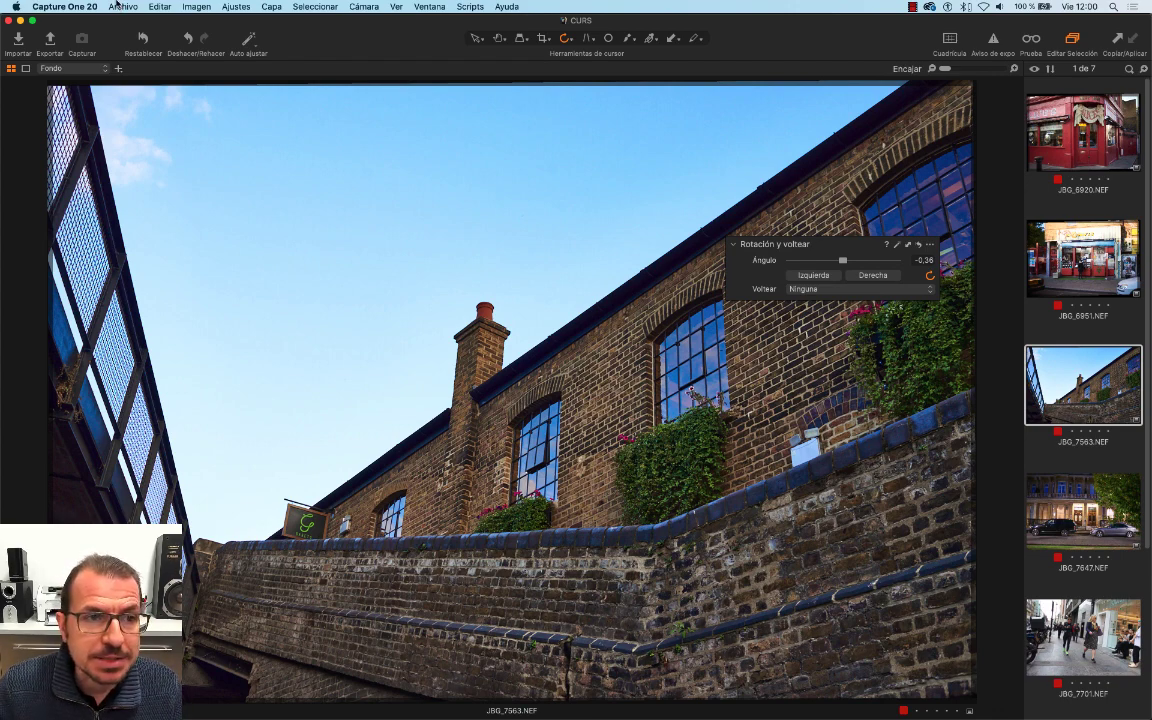
- Choose Editar > Editar atajos de teclado… from the menu bar
left_click(163, 8)
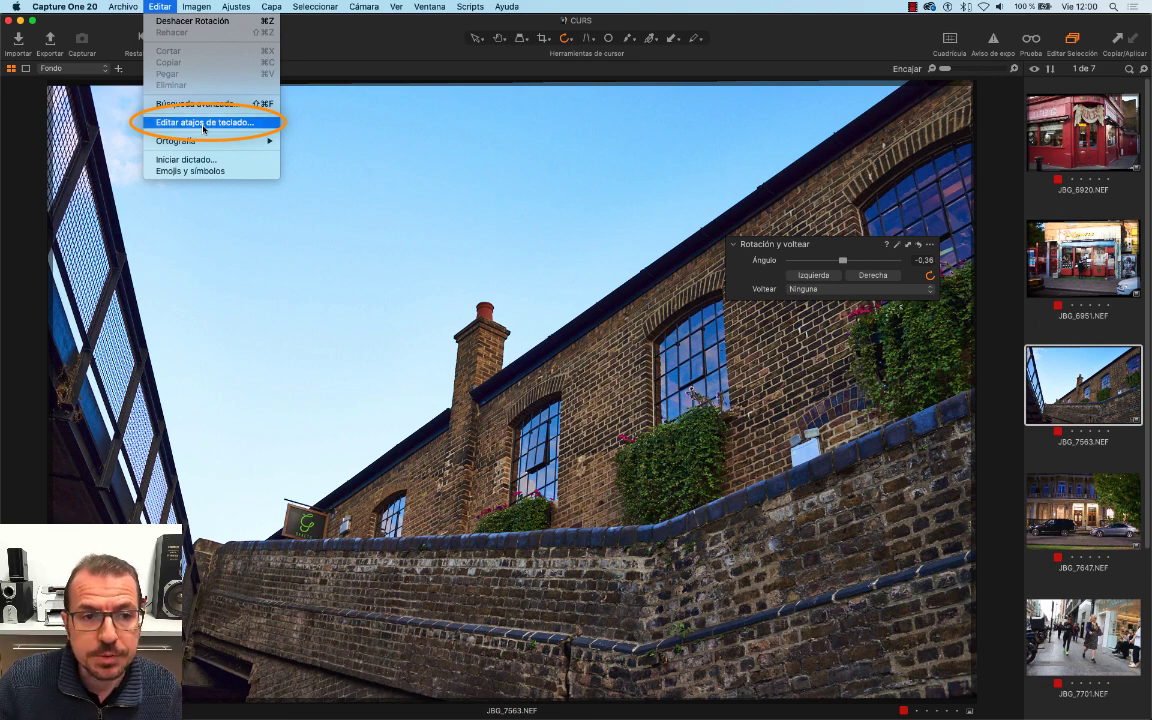
left_click(203, 123)
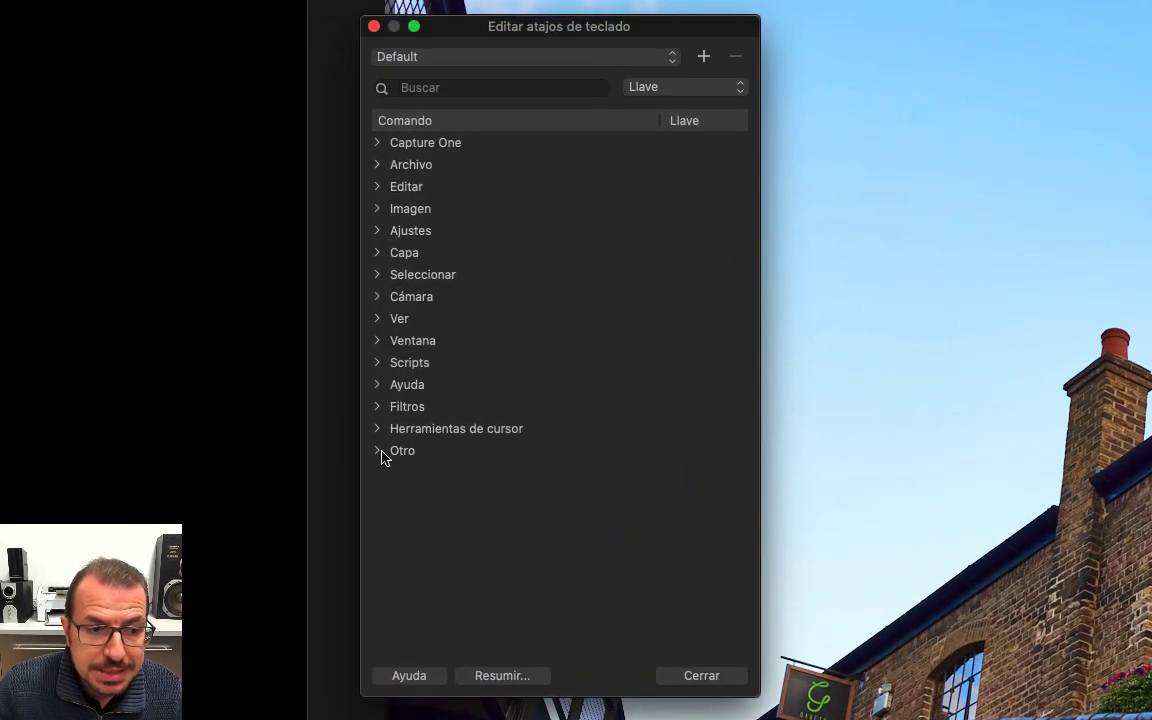
- Expand Otro > Rotación to show the ±0.1 commands and dismiss the uneditable Default set alert
left_click(382, 452)
scroll(597, 557, "down", 3)
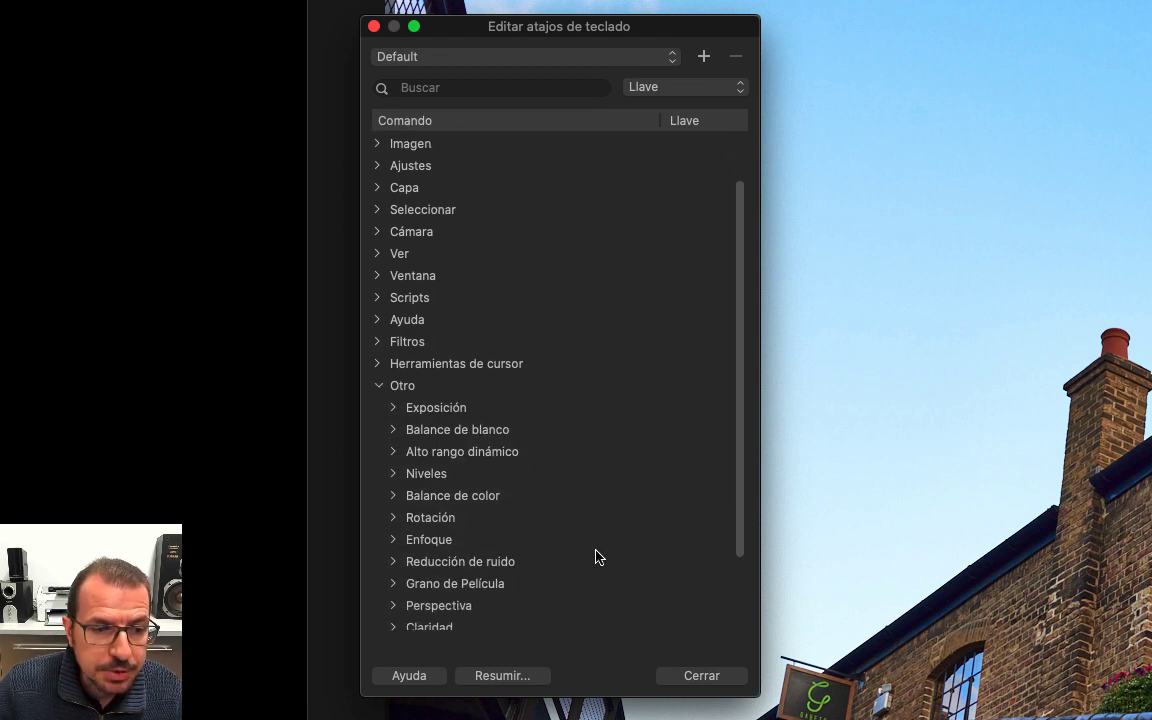
left_click(393, 518)
scroll(396, 525, "down", 2)
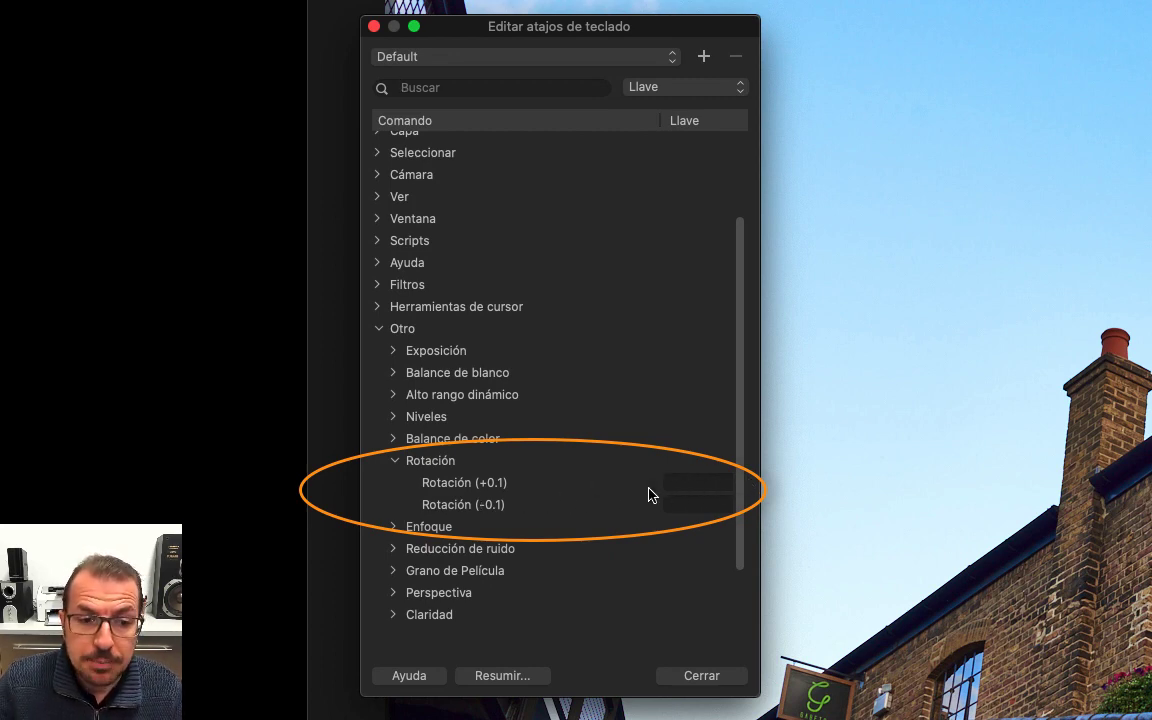
double_click(724, 491)
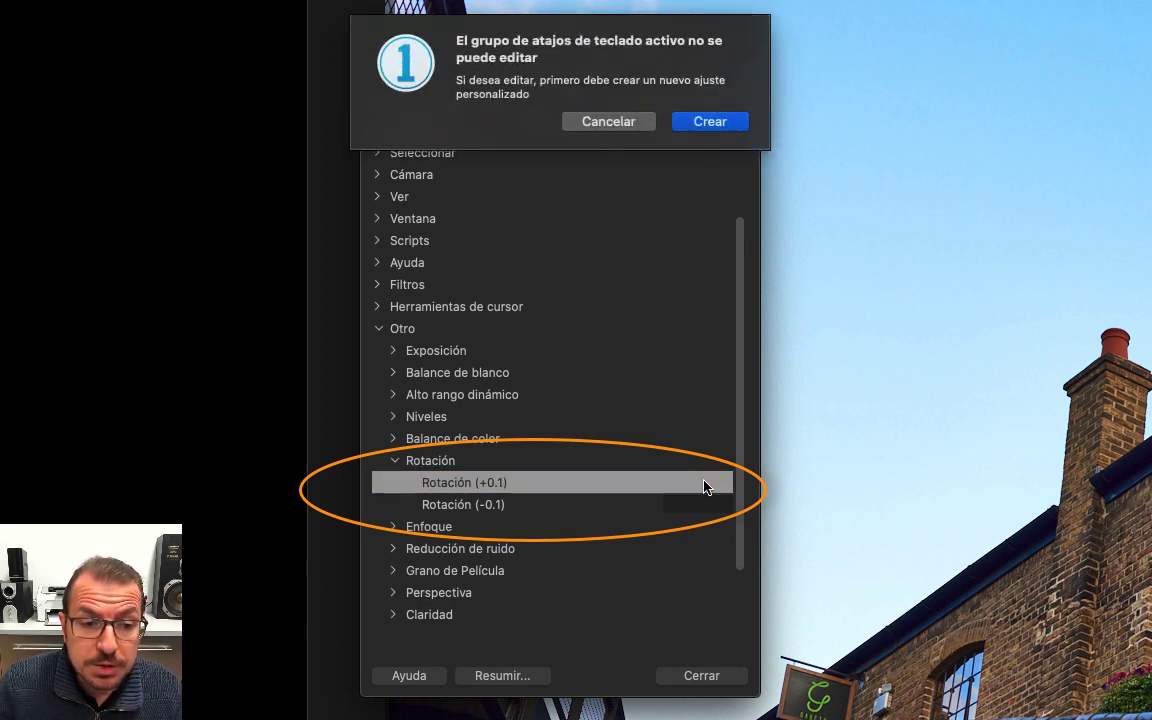
left_click(632, 121)
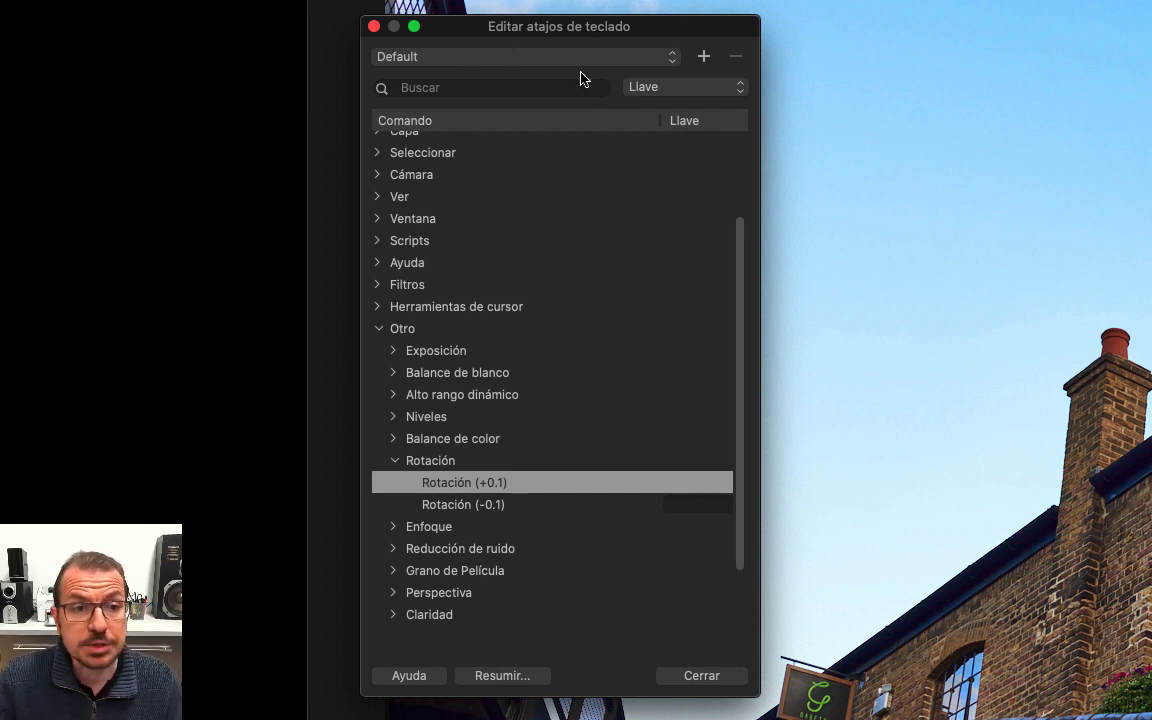
- Add a new shortcut set named after the user and confirm with Aceptar
left_click(704, 56)
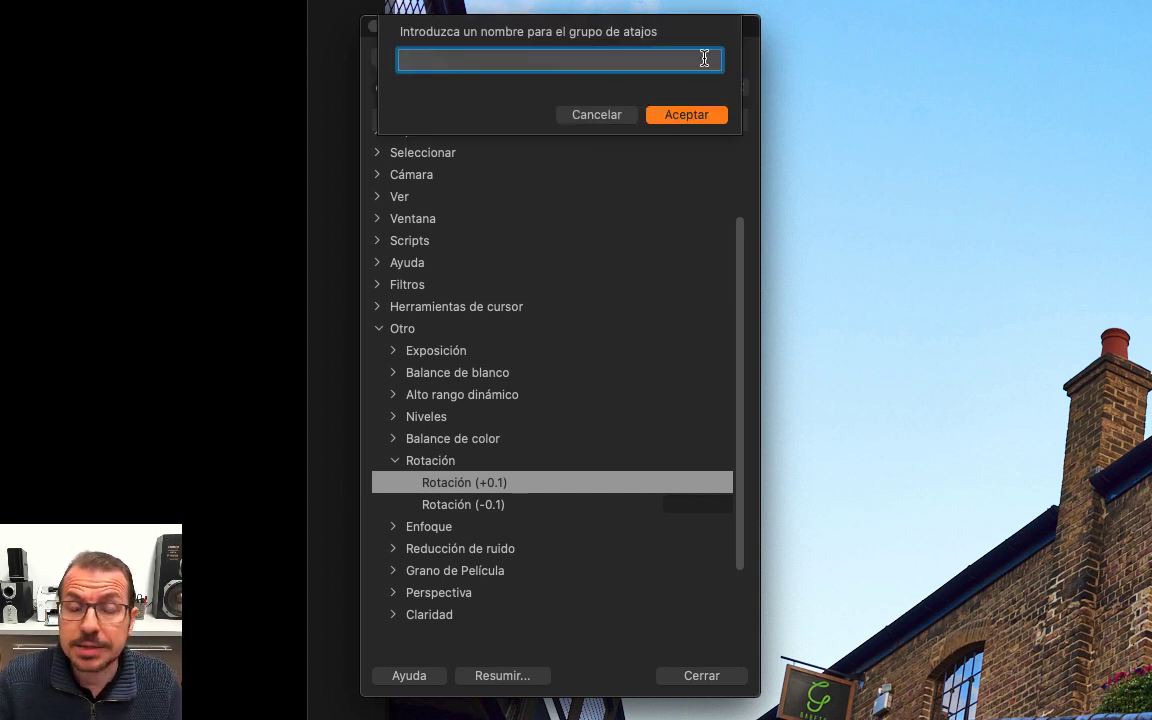
type("Joan")
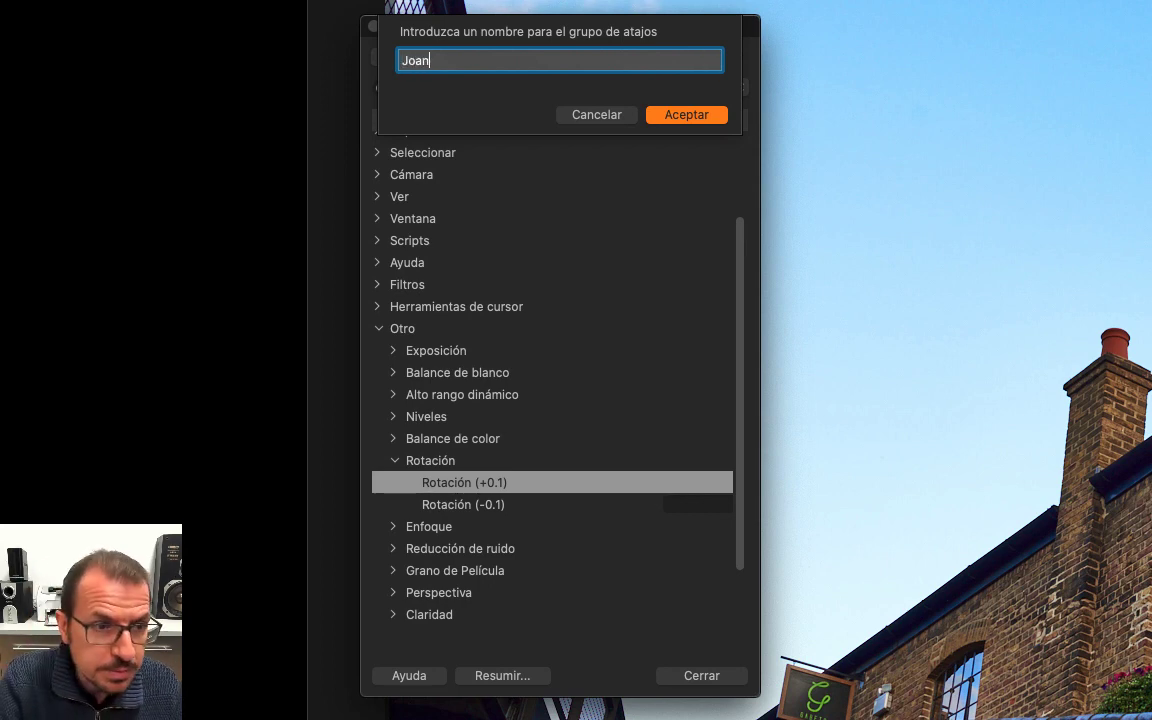
type(" B")
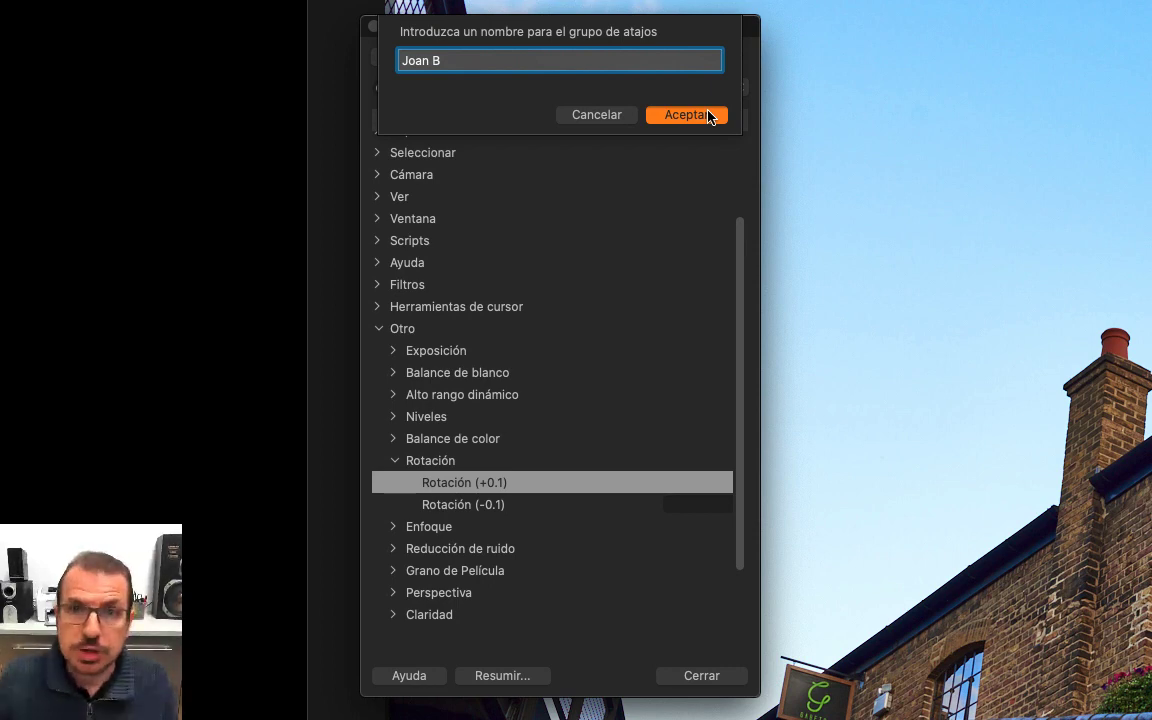
left_click(707, 115)
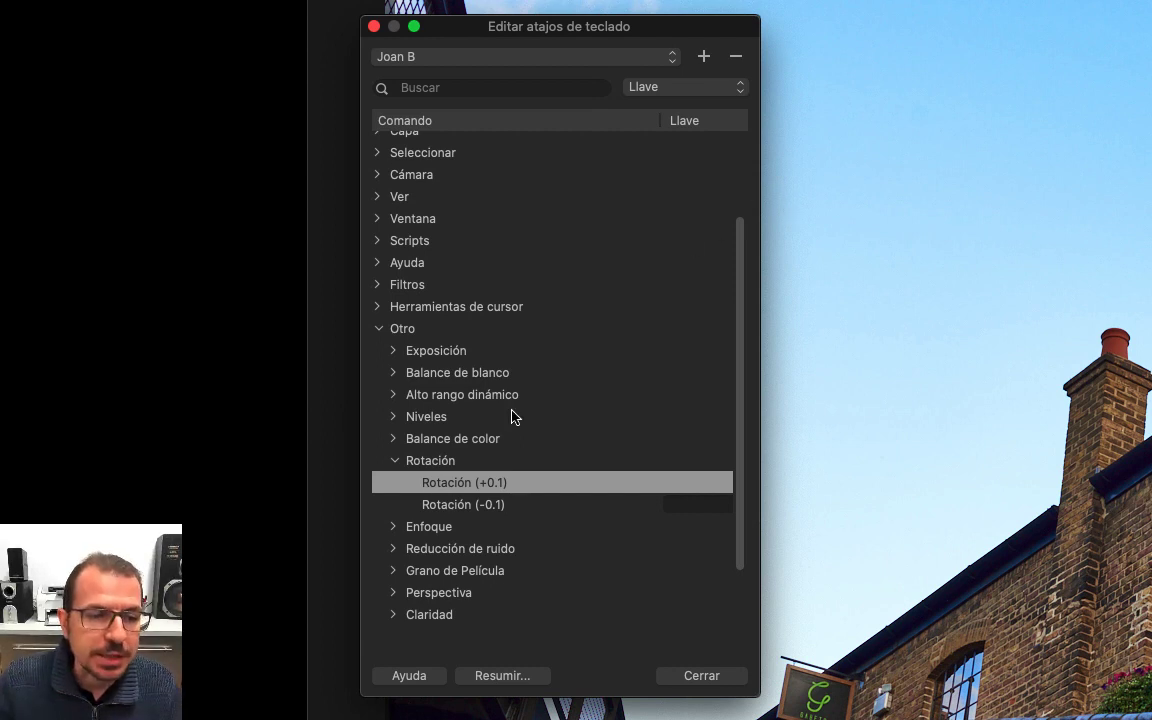
- Assign Shift+Right to Rotación (+0.1) and Shift+Left to Rotación (-0.1)
left_click(674, 481)
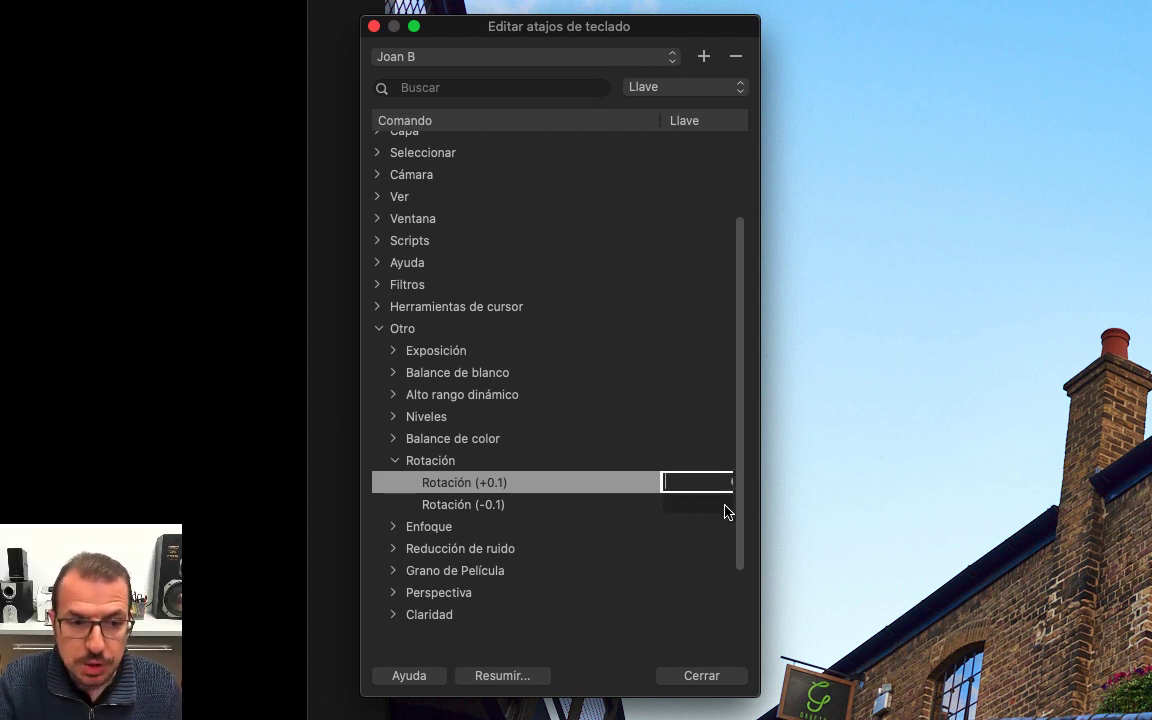
key("shift+Right")
left_click(703, 504)
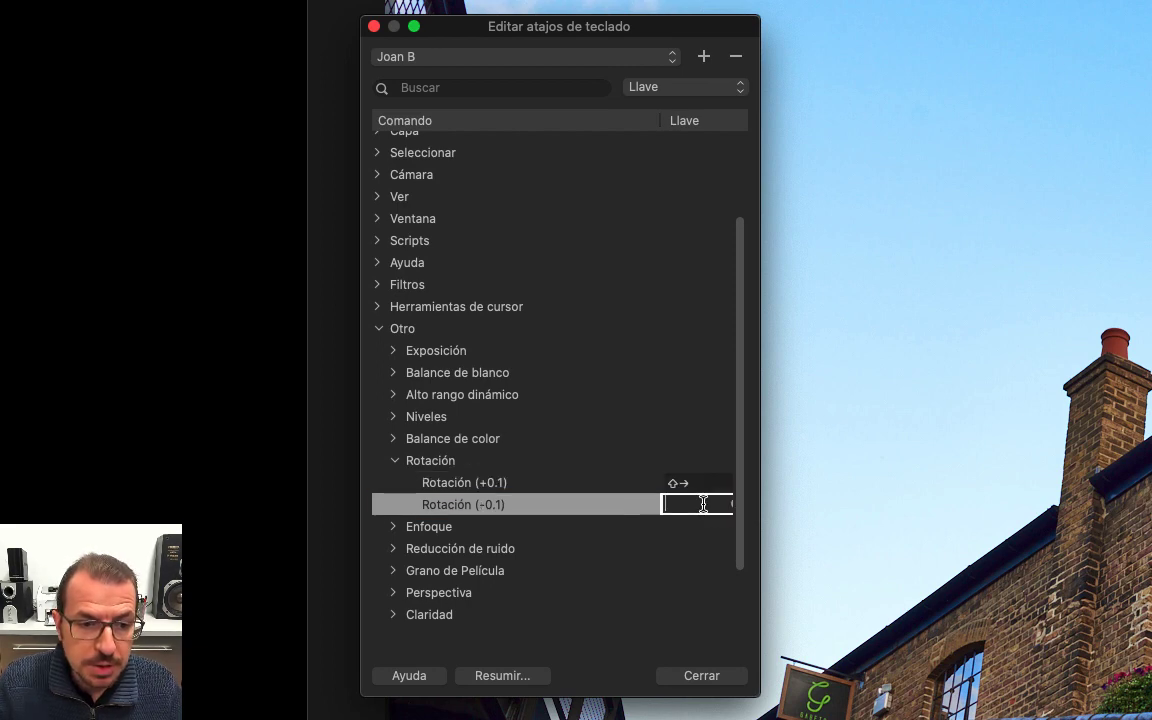
key("shift+Left")
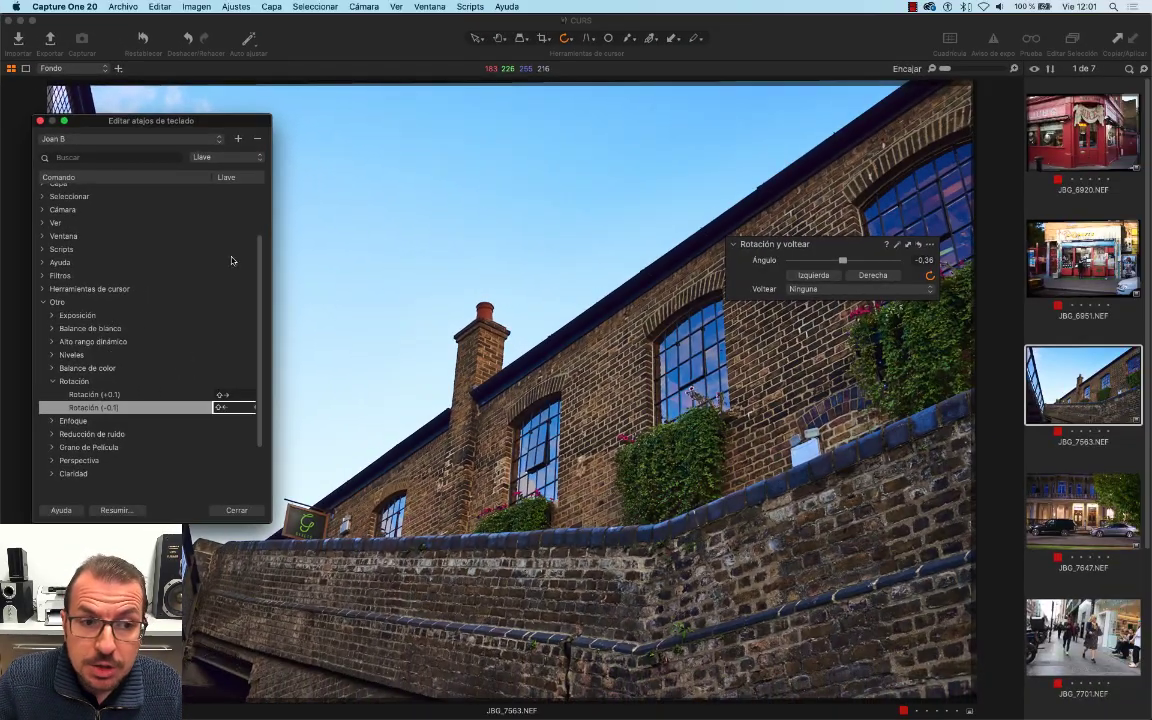
- Close the shortcut editor and open the street photo JBG_7701
left_click(40, 120)
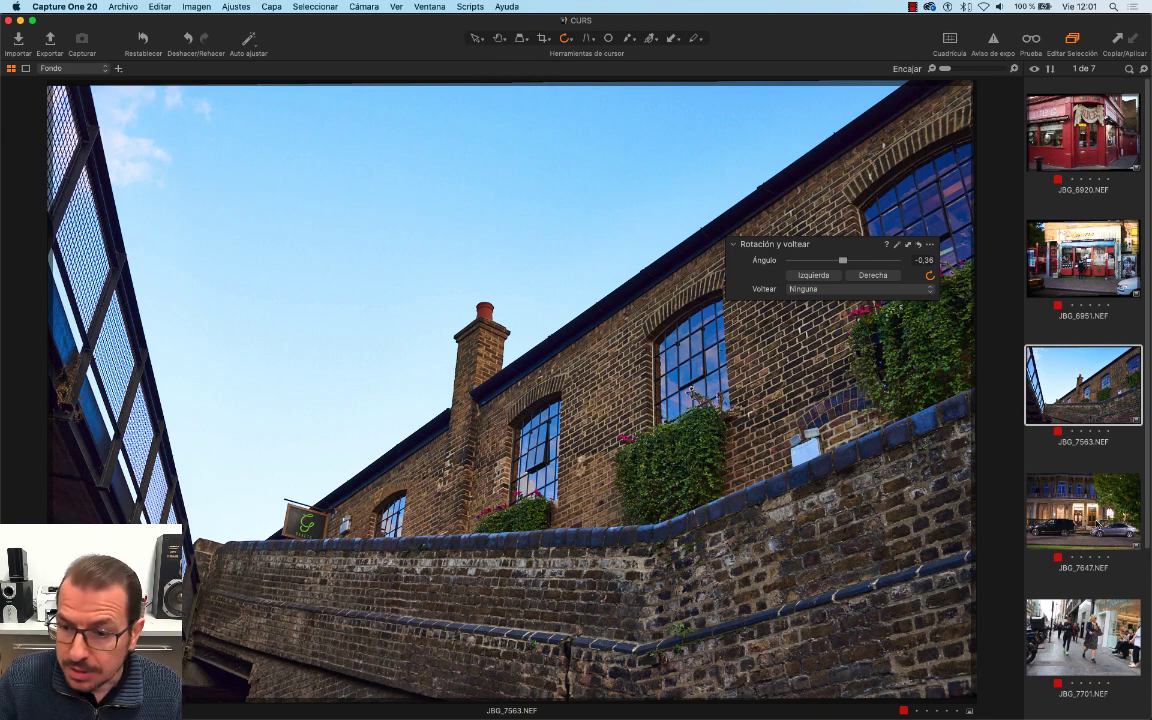
key("Right")
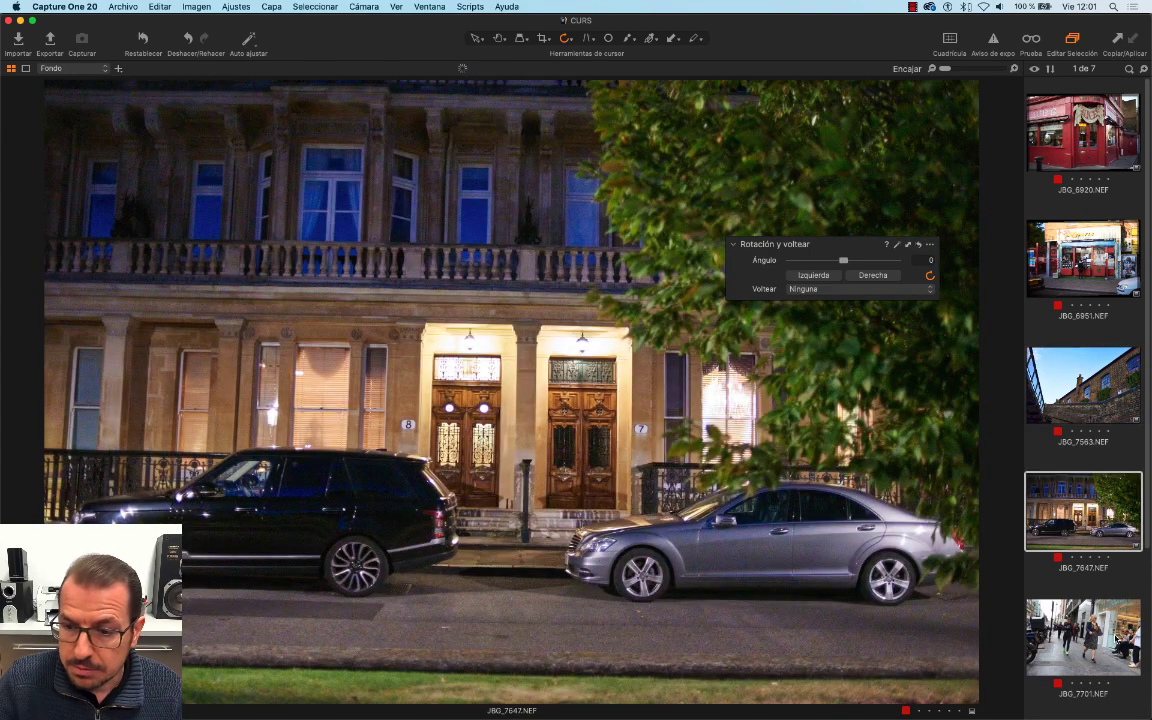
left_click(1117, 640)
- Rotate JBG_7701 to an Ángulo of -6.2 using the Shift+Left and Shift+Right shortcuts
key("shift+Left")
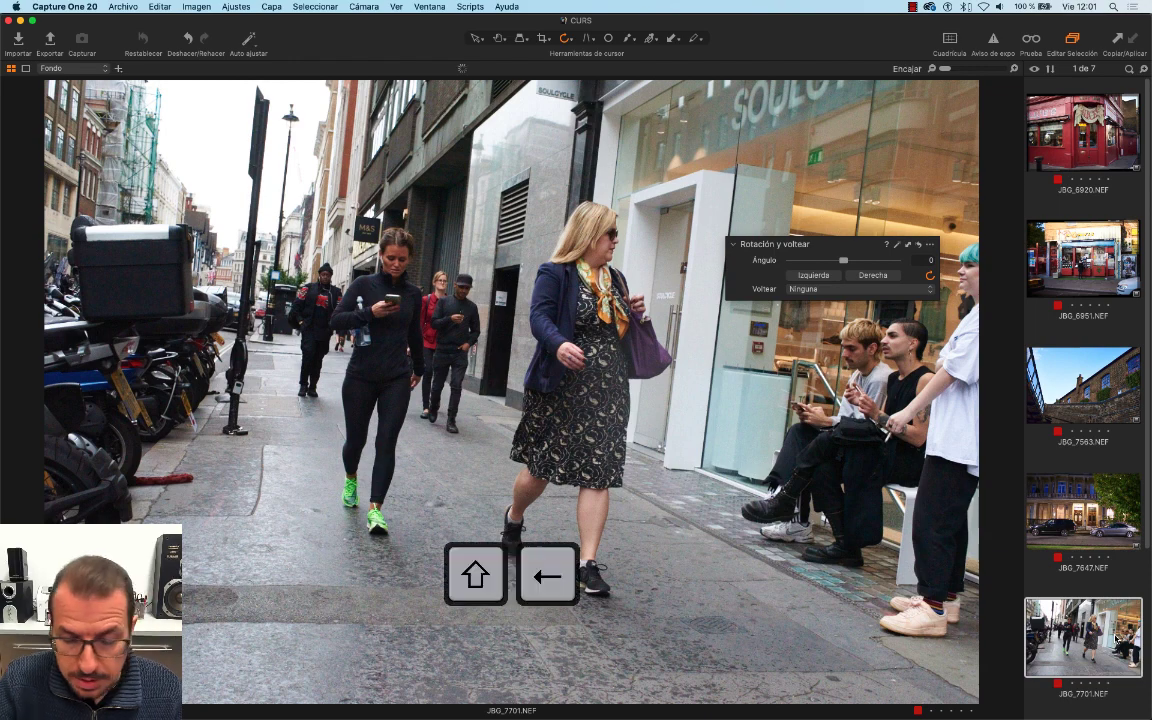
key("shift+Left")
key("shift+Left")
key("shift+Left")
key("shift+Left")
key("shift+Left")
key("shift+Left")
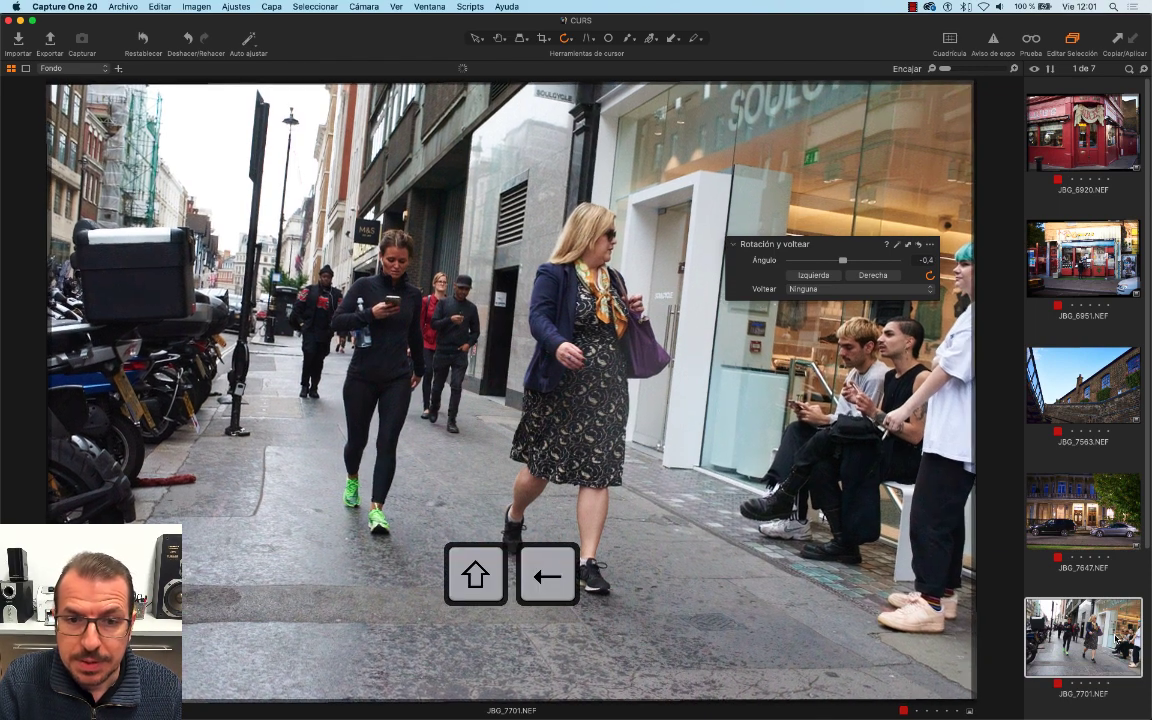
key("shift+Left")
key("shift+Left")
key("shift+Left")
key("shift+Left")
key("shift+Left")
key("shift+Left")
key("shift+Left")
key("shift+Left")
key("shift+Left")
key("shift+Left")
key("shift+Left")
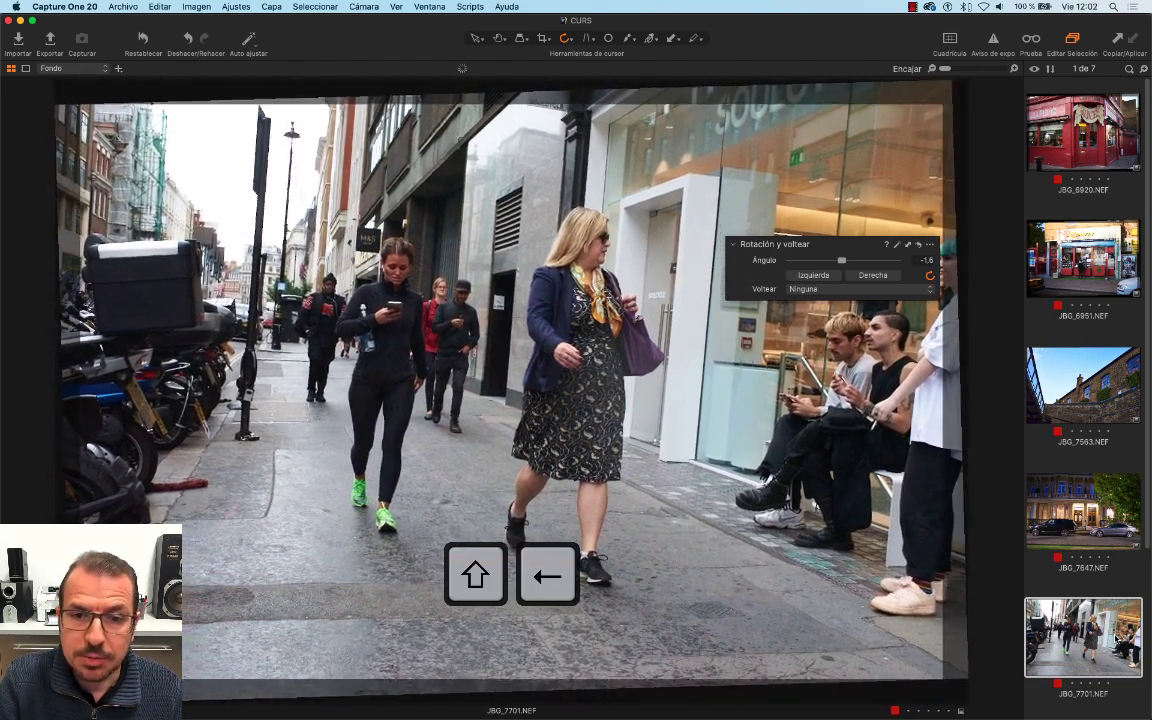
key("shift+Left")
key("shift+Left")
key("shift+Left")
key("shift+Left")
key("shift+Left")
key("shift+Left")
key("shift+Left")
key("shift+Left")
key("shift+Left")
key("shift+Left")
key("shift+Left")
key("shift+Left")
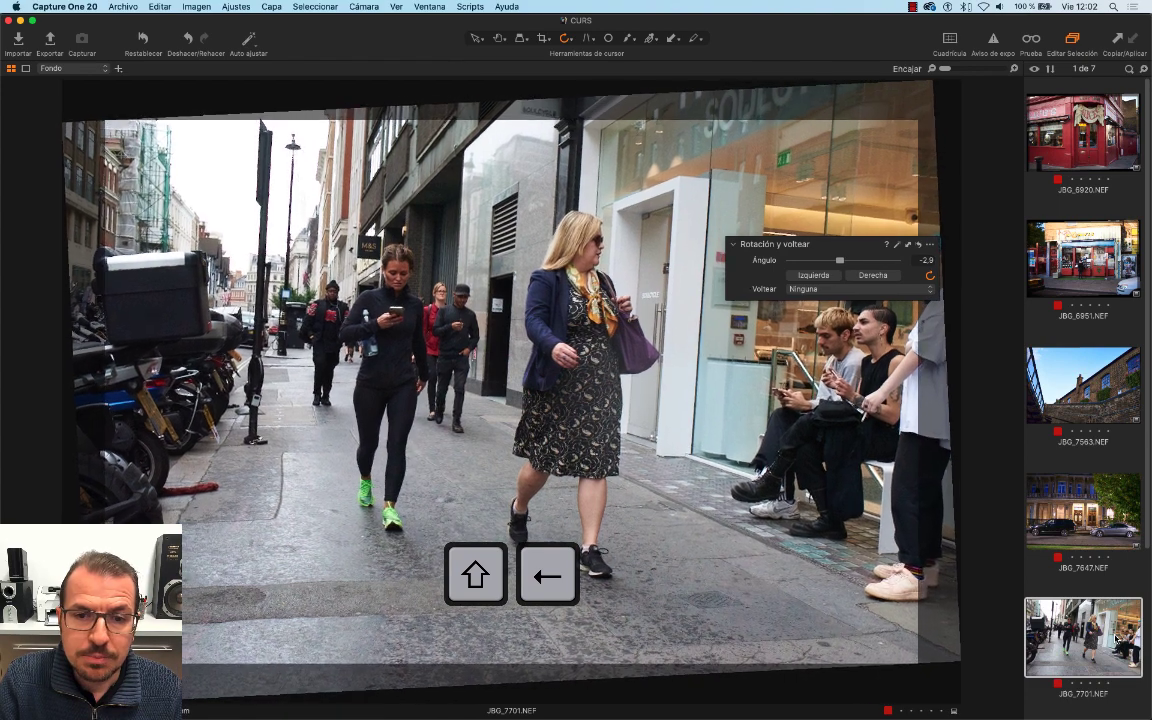
key("shift+Left")
key("shift+Left")
key("shift+Left")
key("shift+Left")
key("shift+Left")
key("shift+Left")
key("shift+Left")
key("shift+Left")
key("shift+Left")
key("shift+Left")
key("shift+Left")
key("shift+Left")
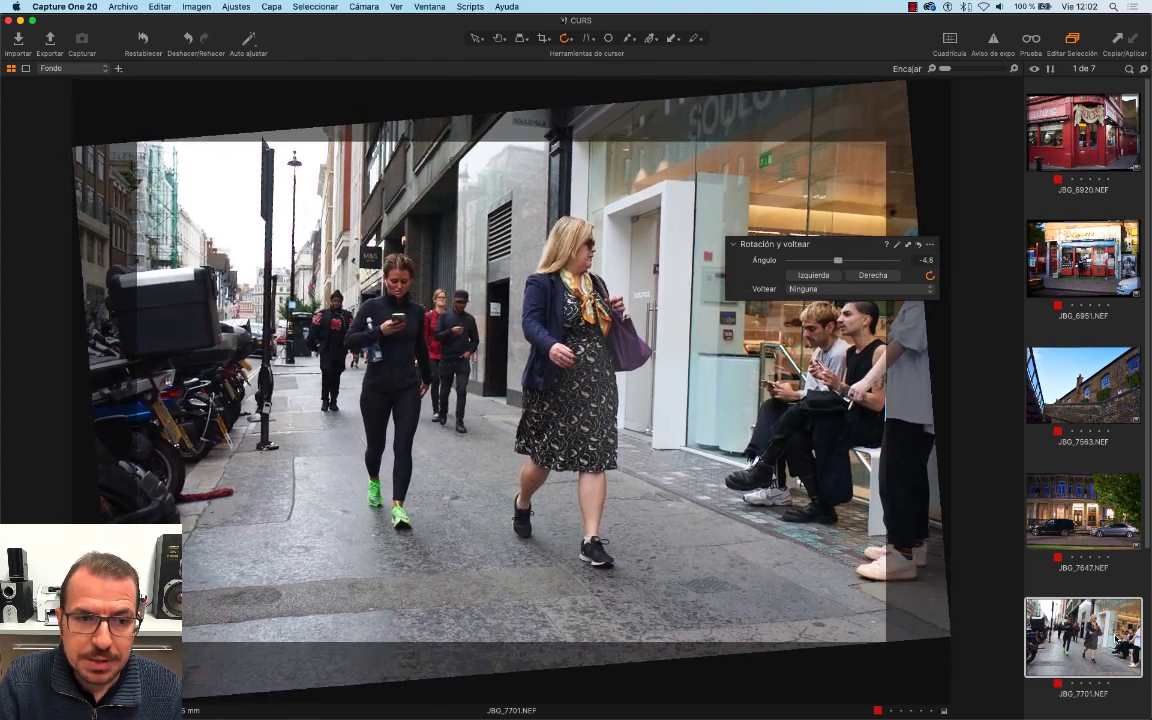
key("shift+Left")
key("shift+Left")
key("v")
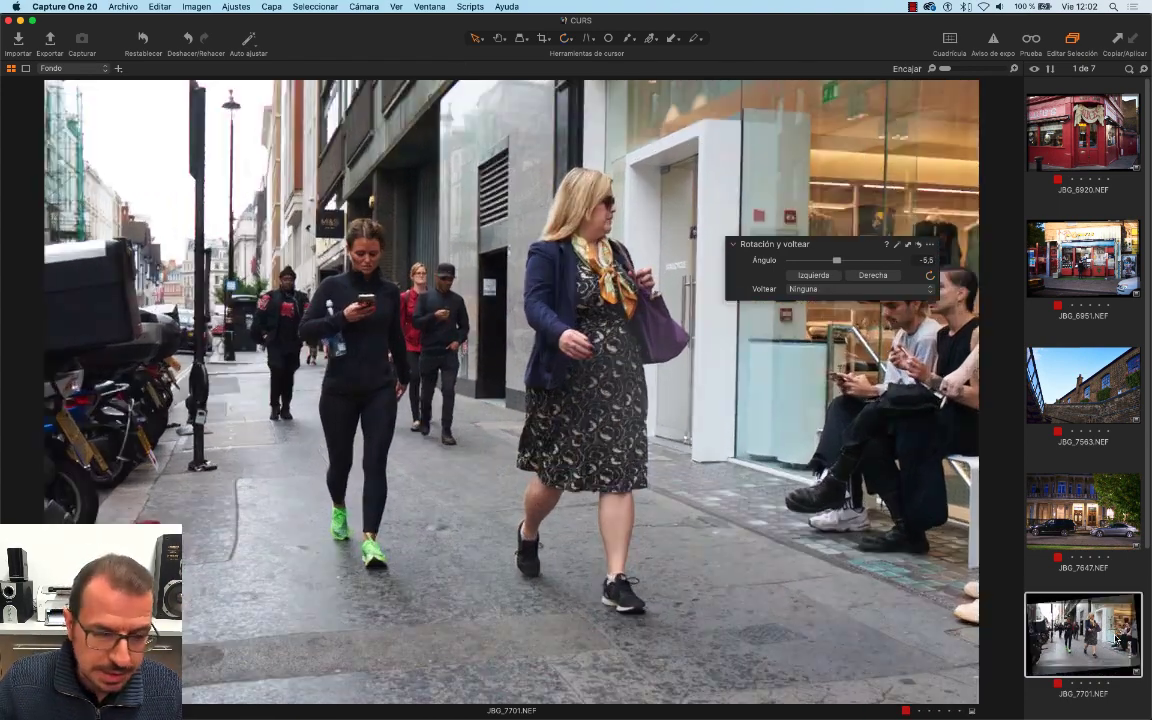
key("shift+Left")
key("shift+Left")
key("shift+Left")
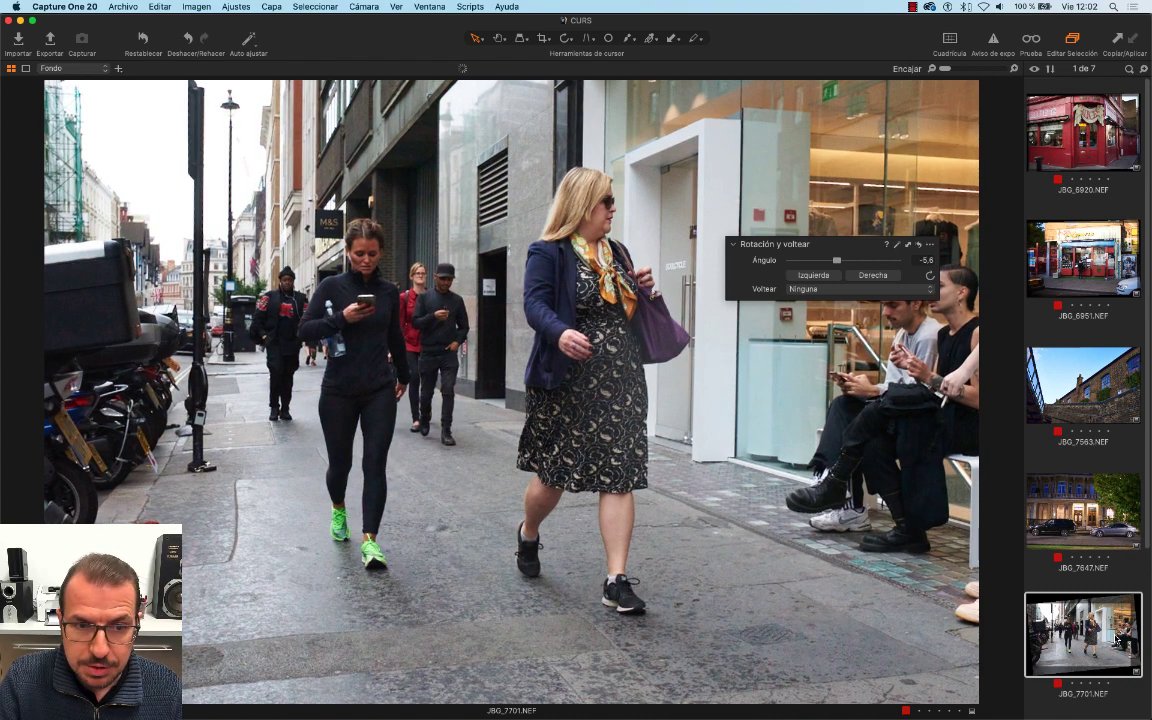
key("shift+Left")
key("shift+Left")
key("shift+Left")
key("shift+Left")
key("shift+Left")
key("shift+Left")
key("shift+Right")
key("shift+Right")
key("shift+Right")
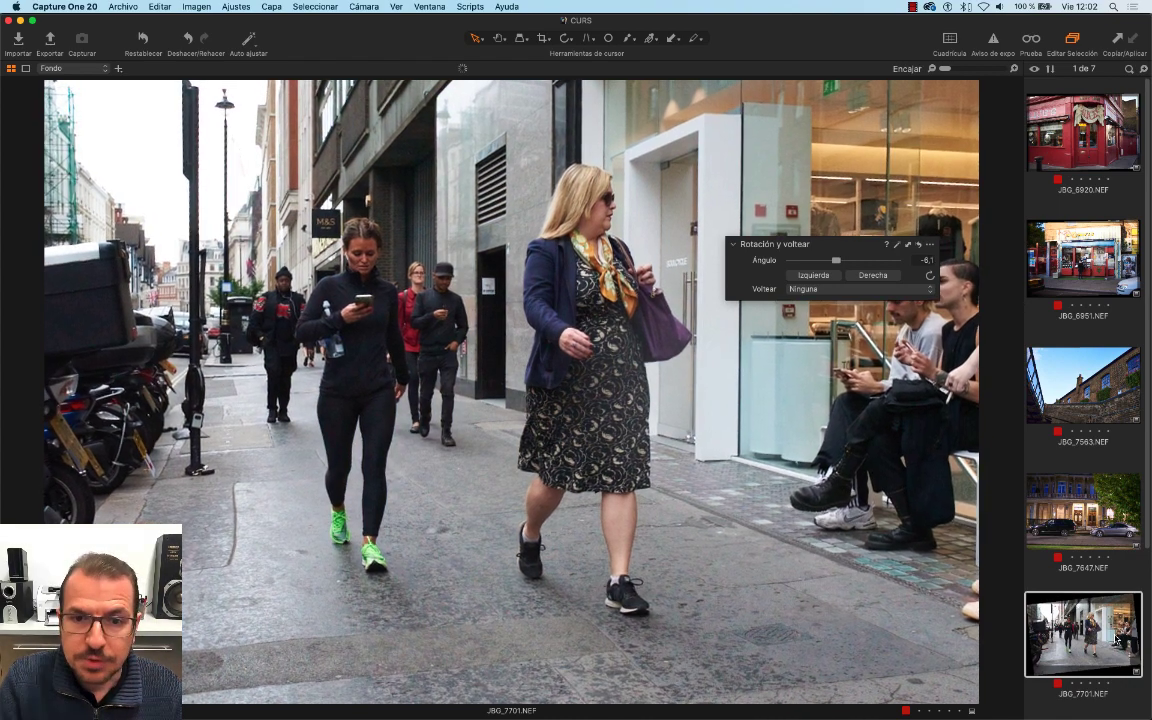
key("shift+Right")
key("shift+Right")
key("shift+Right")
key("shift+Right")
key("shift+Right")
key("shift+Right")
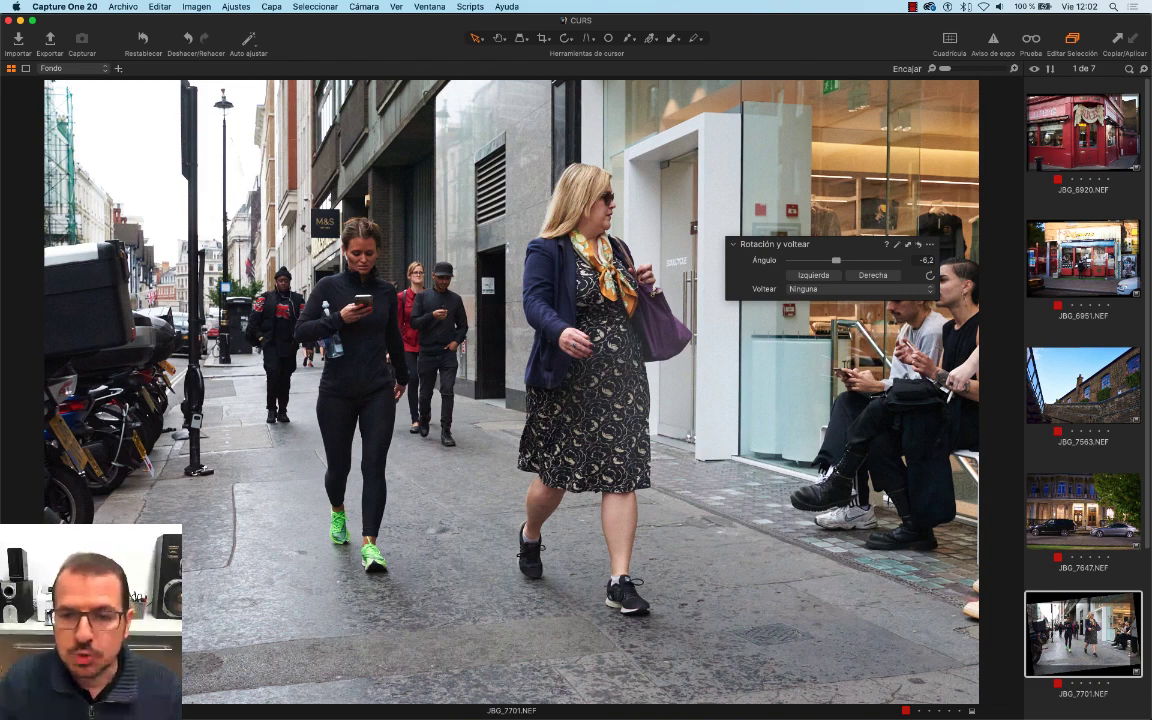
- Drag the floating Rotación y voltear panel up toward the top of the viewer
left_click_drag(821, 244, 836, 141)
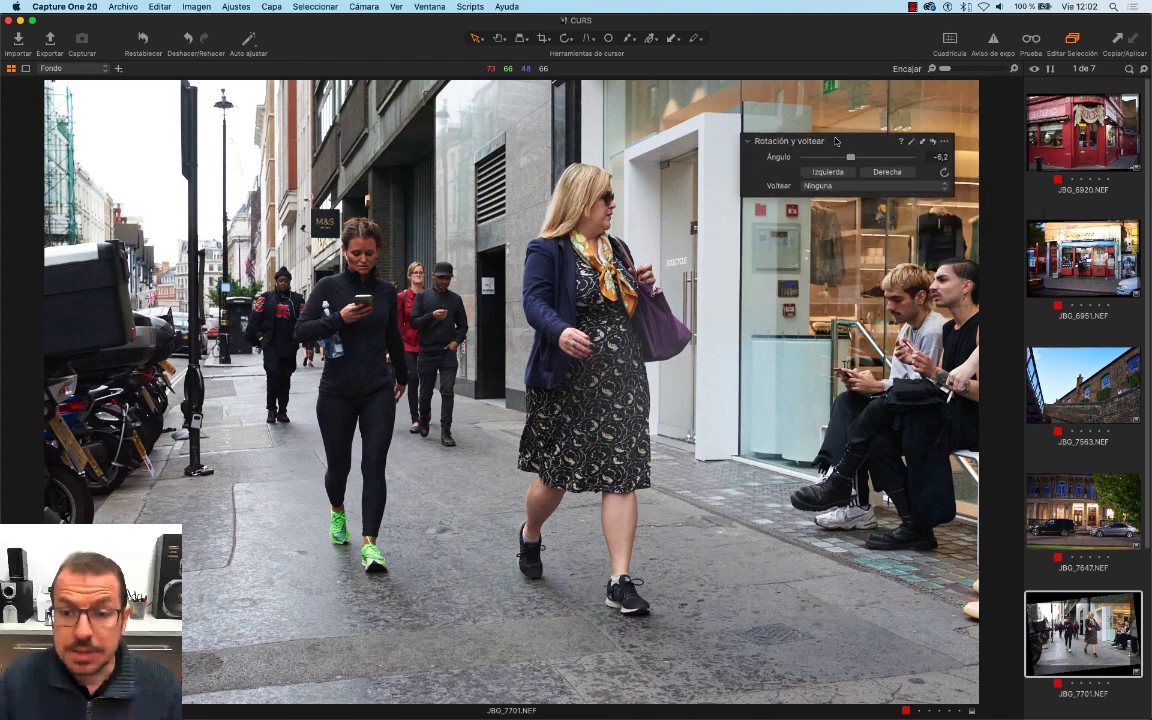